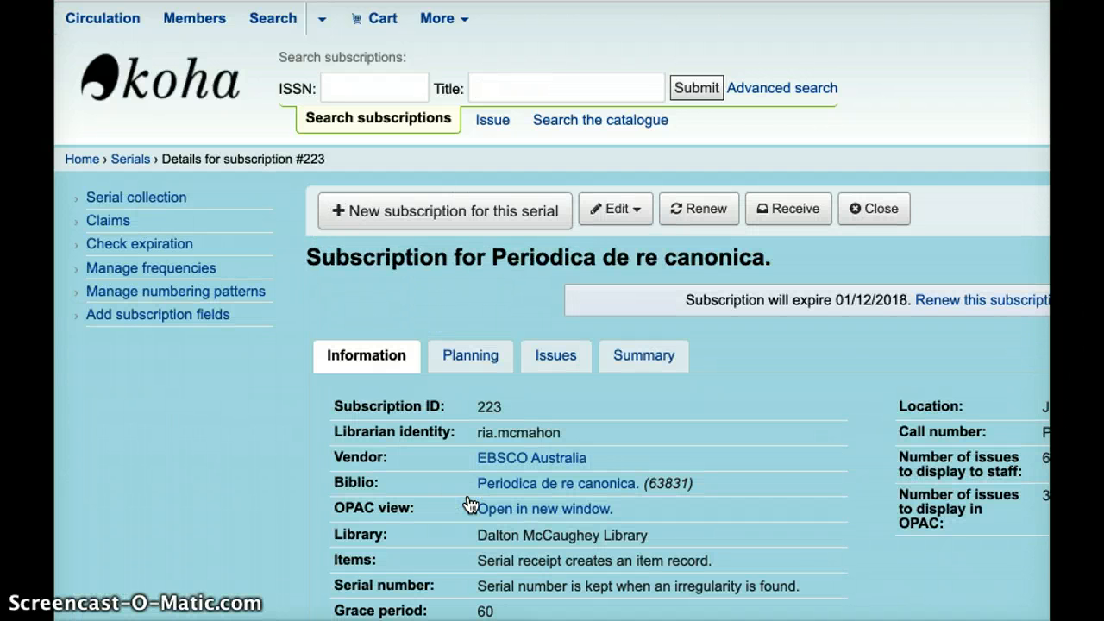
# Open the Periodica de re canonica subscription for editing
pyautogui.click(632, 217)
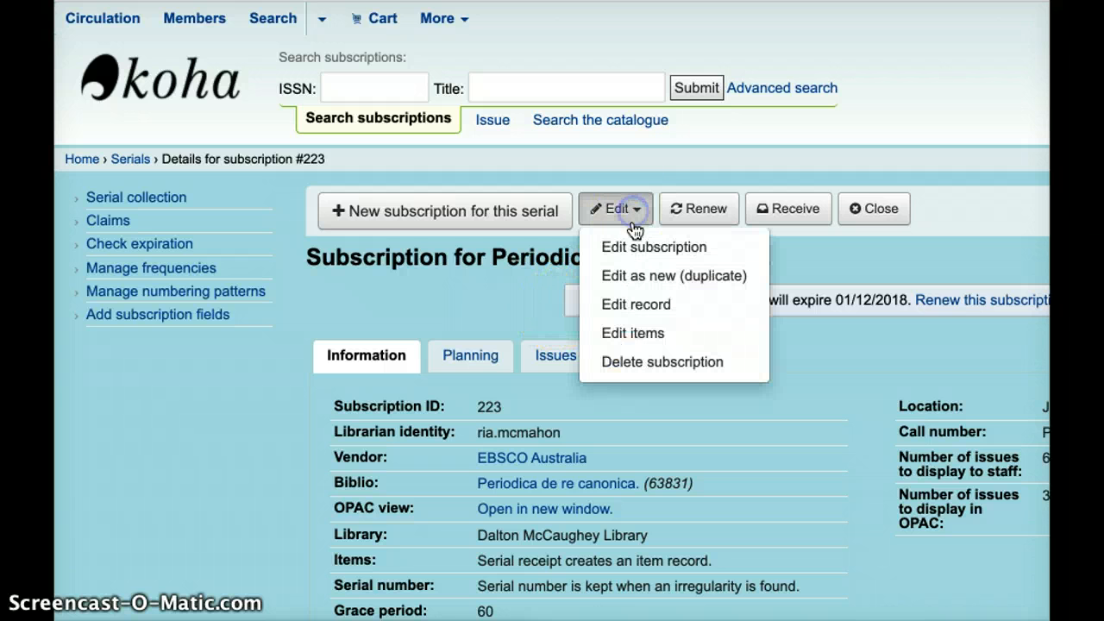
pyautogui.click(637, 250)
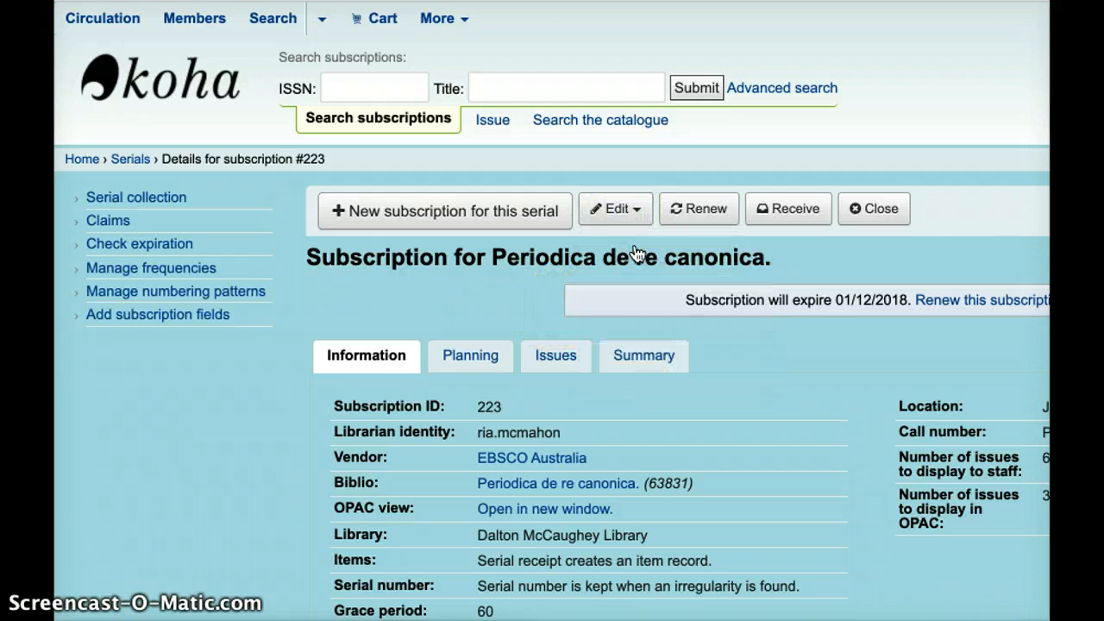
pyautogui.scroll(-1, 457, 432)
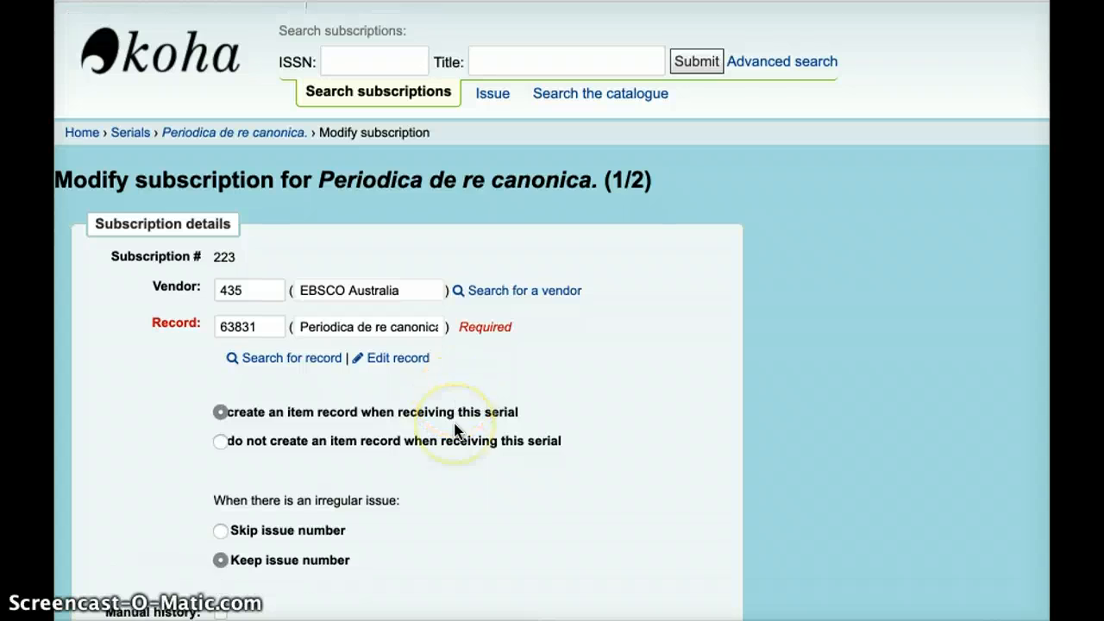
# Correct the call number to "Periodica de re canonica", using lowercase for "re" and "canonica"
pyautogui.scroll(-3, 454, 428)
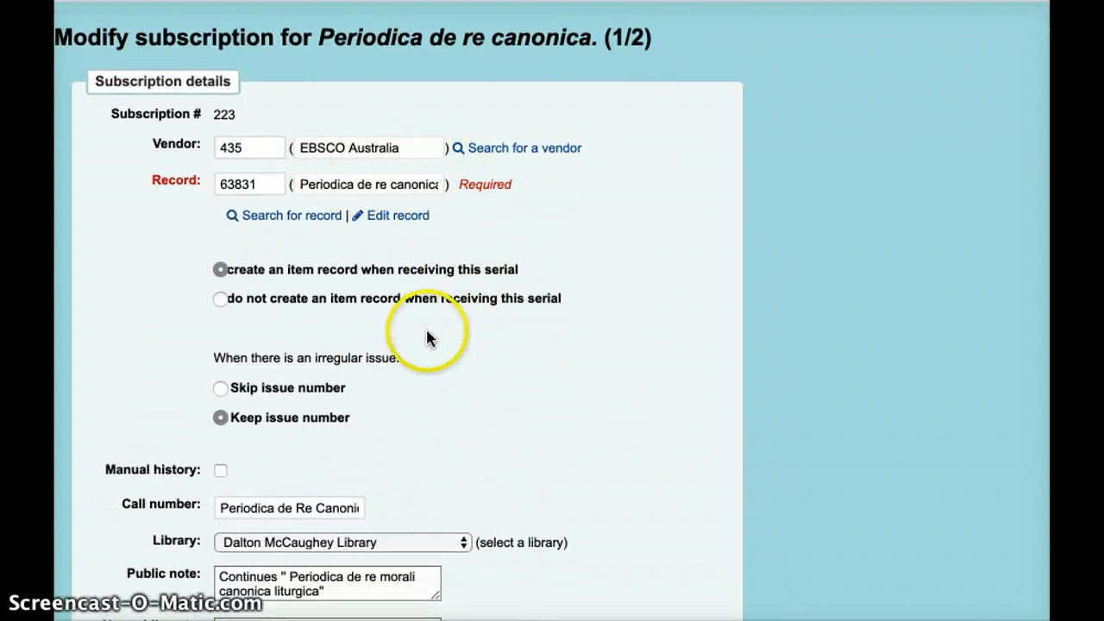
pyautogui.scroll(-3, 414, 362)
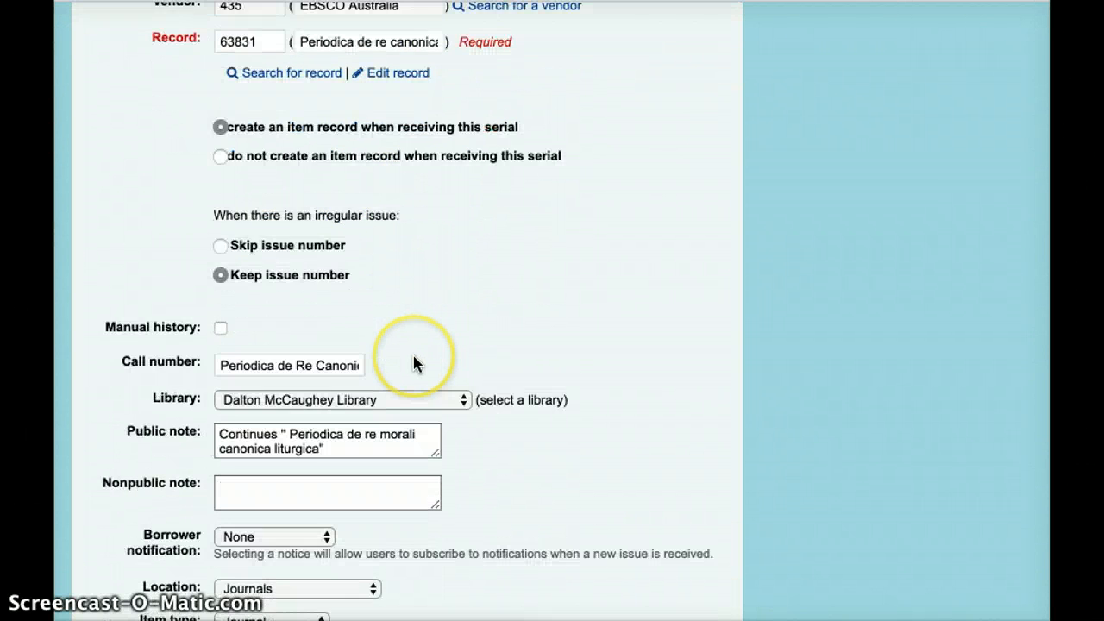
pyautogui.scroll(-2, 413, 362)
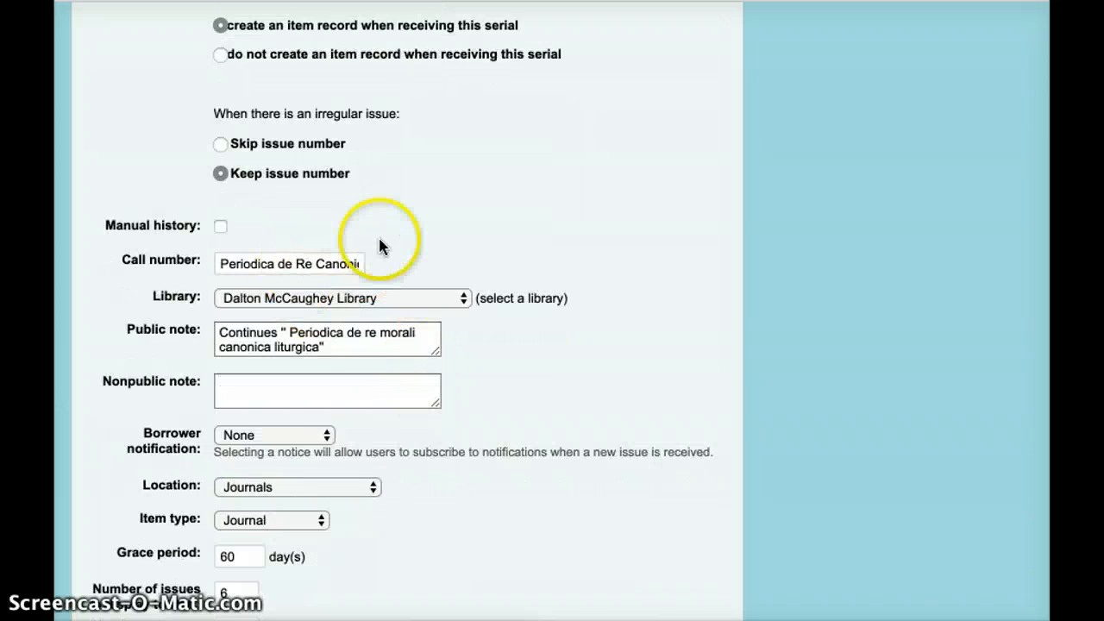
pyautogui.scroll(3, 382, 246)
pyautogui.scroll(-3, 382, 247)
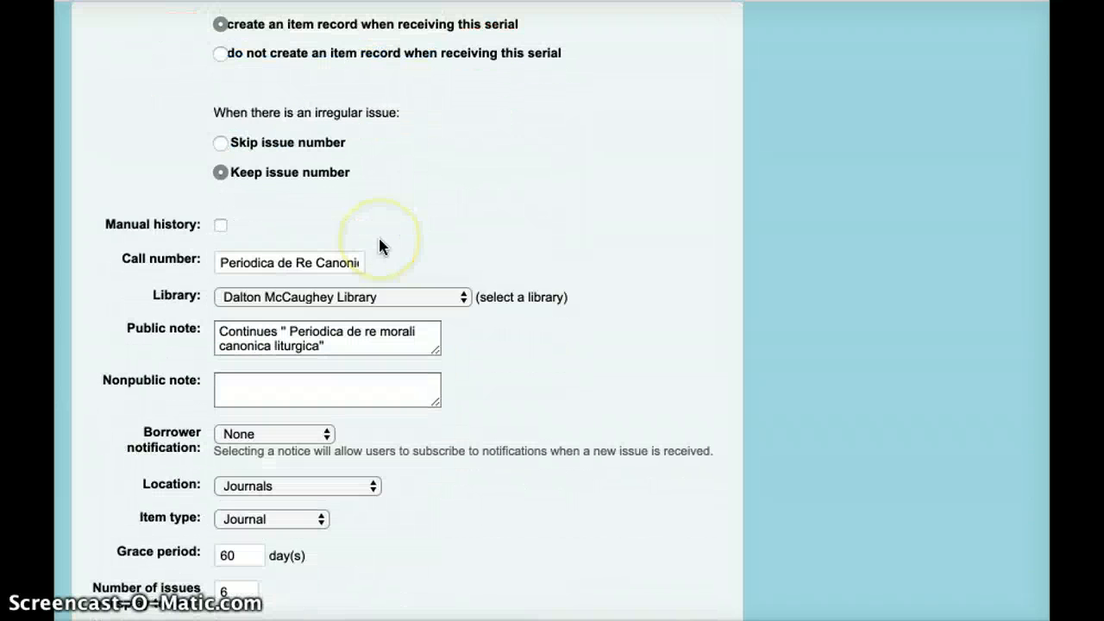
pyautogui.click(305, 262)
pyautogui.press('BackSpace')
pyautogui.write('r')
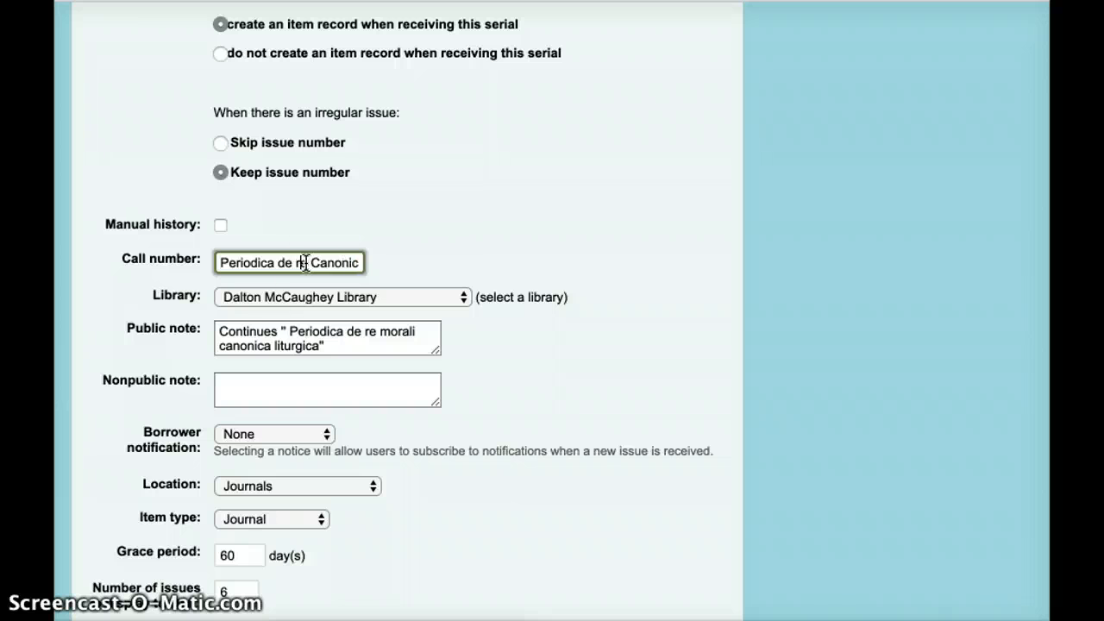
pyautogui.click(322, 263)
pyautogui.press('BackSpace')
pyautogui.write('cc')
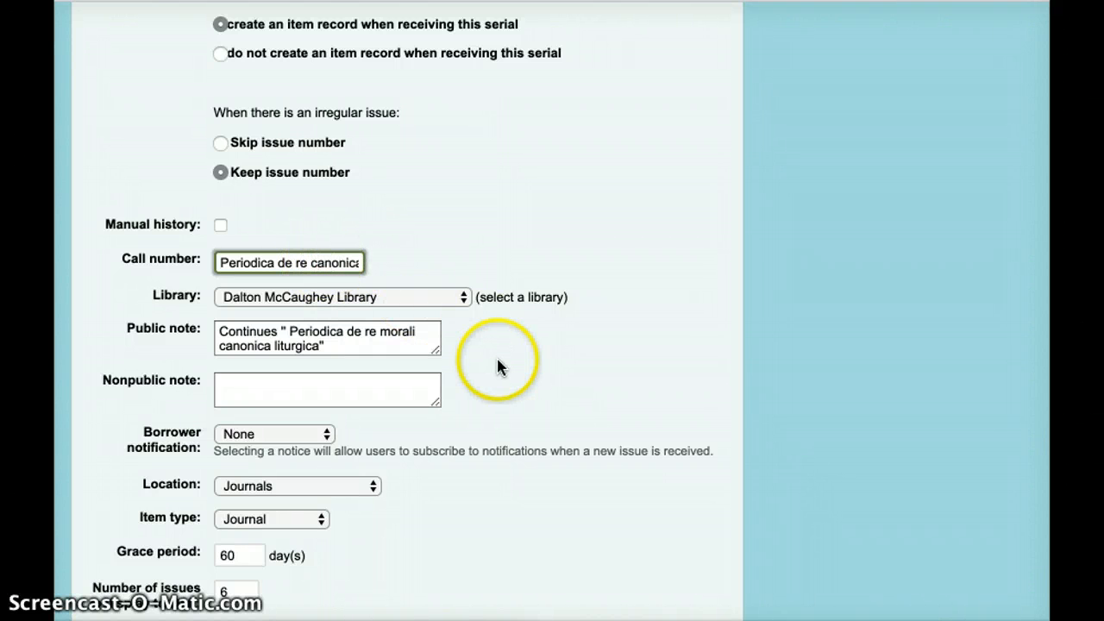
# Clear the subscription's public note and set its location to Ground level
pyautogui.moveTo(339, 347); pyautogui.dragTo(198, 337)
pyautogui.press('BackSpace')
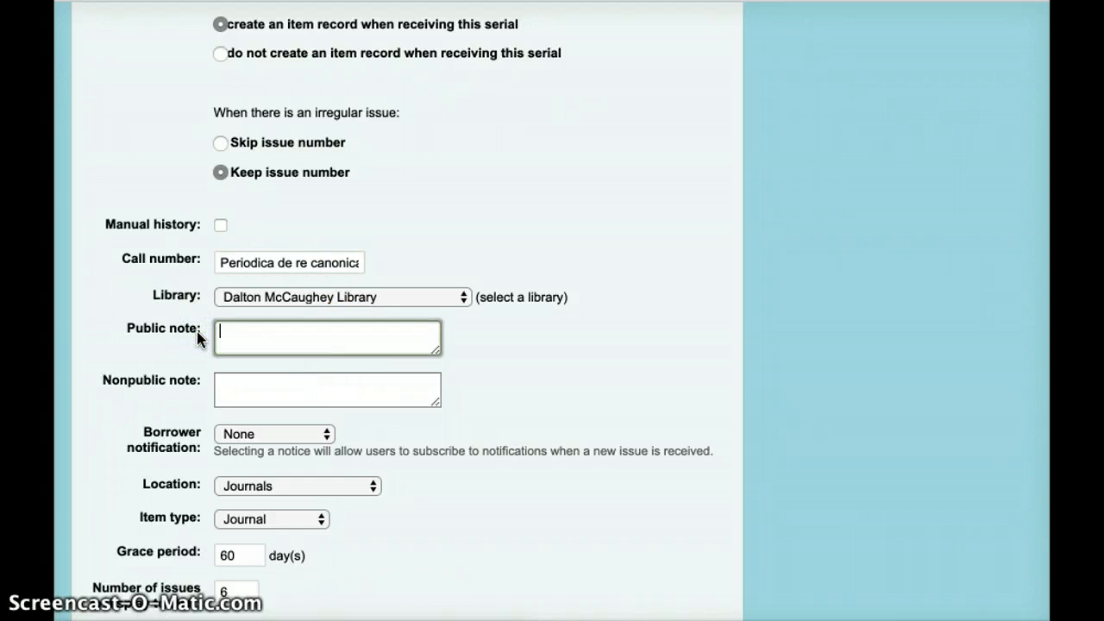
pyautogui.scroll(-4, 196, 336)
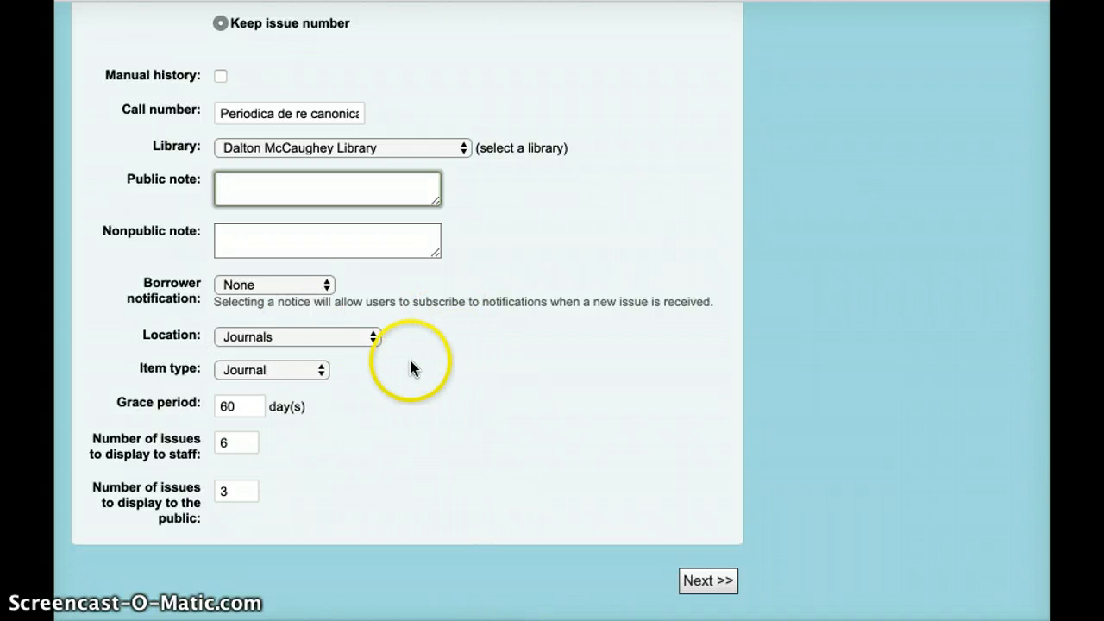
pyautogui.click(371, 337)
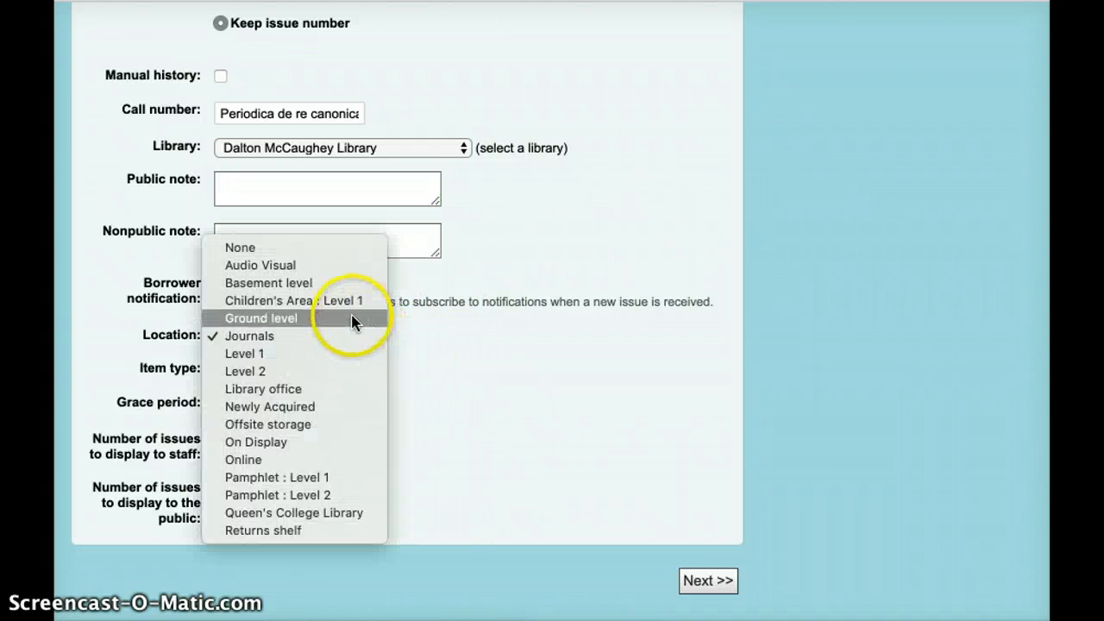
pyautogui.click(352, 319)
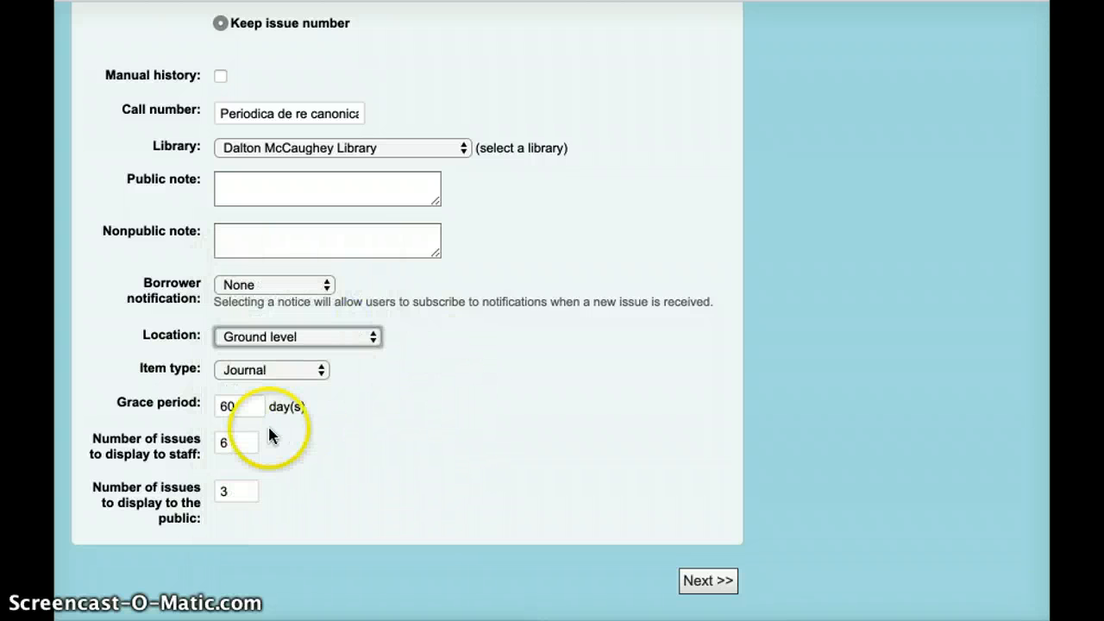
# Clear the numbers of issues to display to staff and to the public, and proceed to serials planning
pyautogui.click(246, 439)
pyautogui.press('BackSpace')
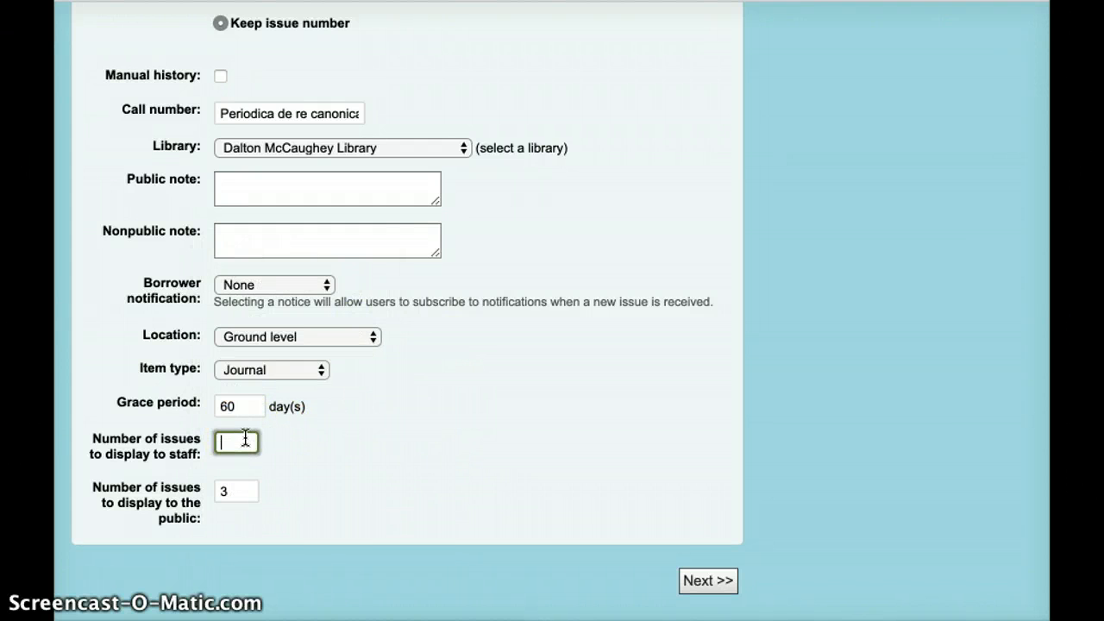
pyautogui.click(244, 496)
pyautogui.press('BackSpace')
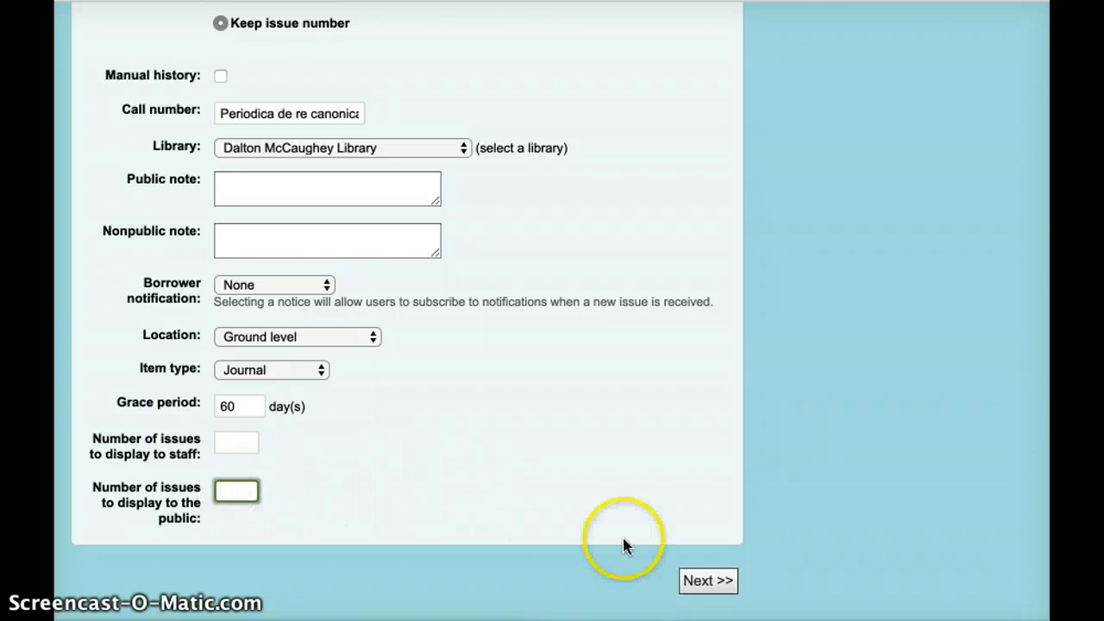
pyautogui.click(707, 580)
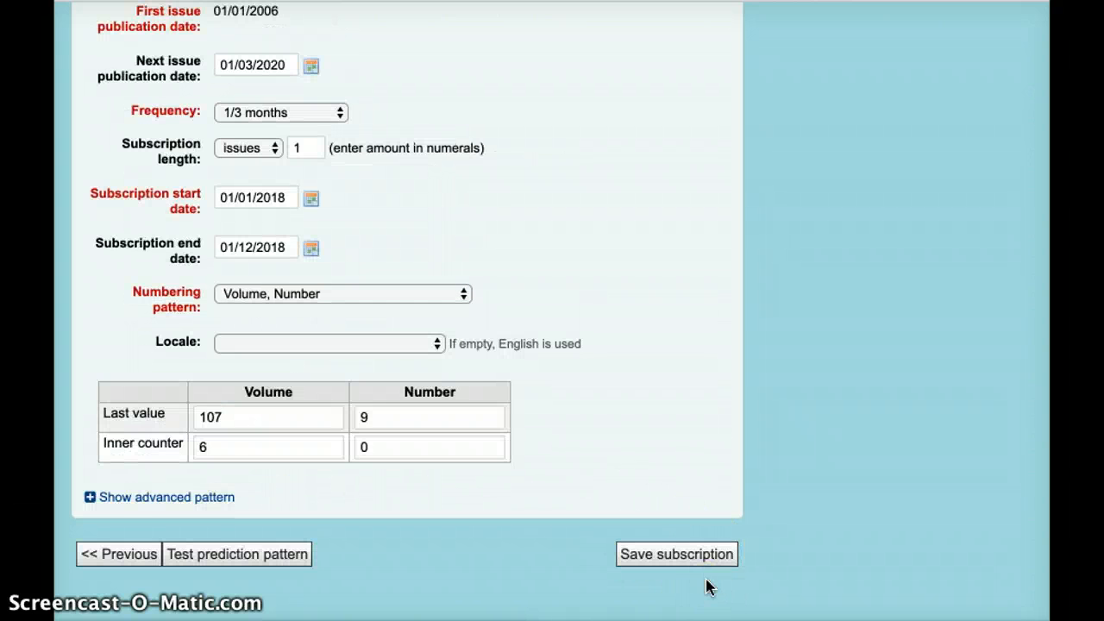
pyautogui.scroll(3, 677, 311)
pyautogui.scroll(1, 677, 311)
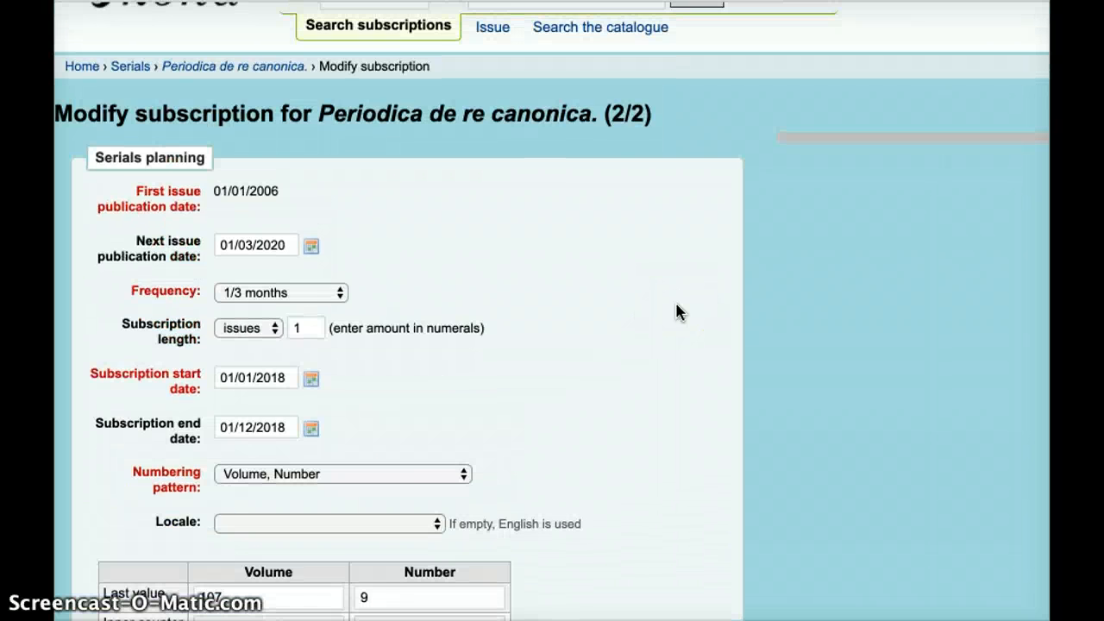
pyautogui.scroll(-3, 677, 311)
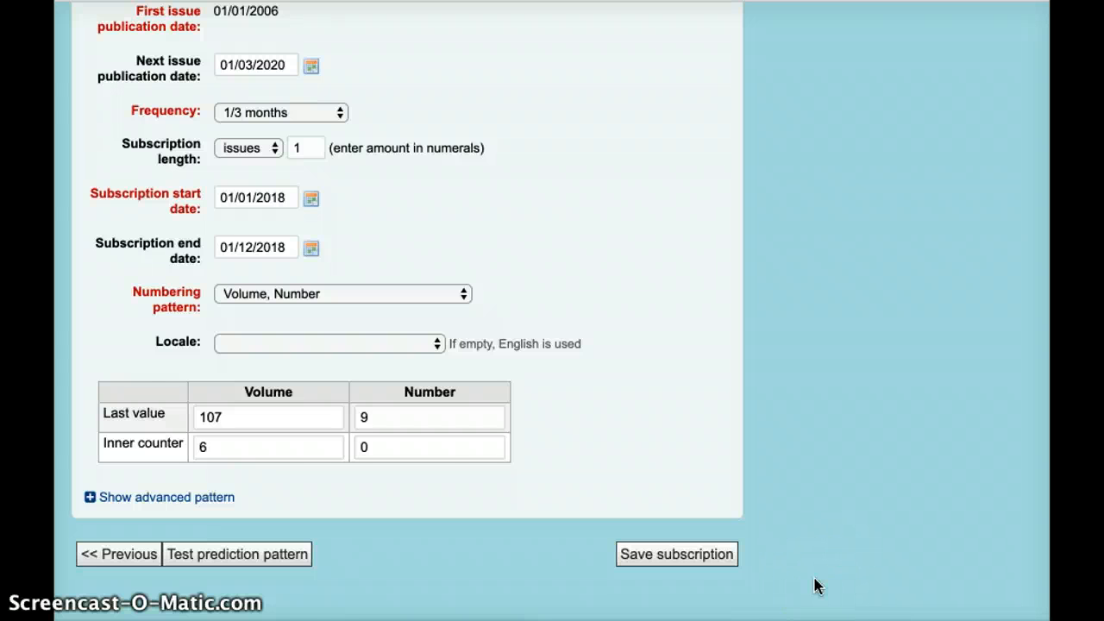
pyautogui.scroll(2, 818, 587)
pyautogui.scroll(-1, 818, 586)
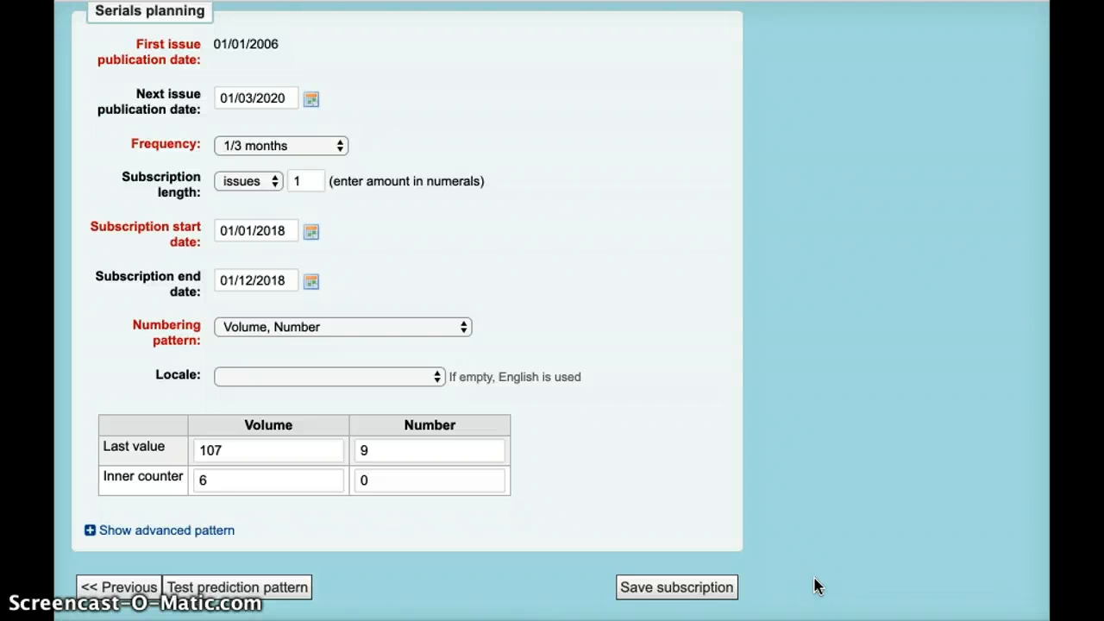
pyautogui.click(311, 101)
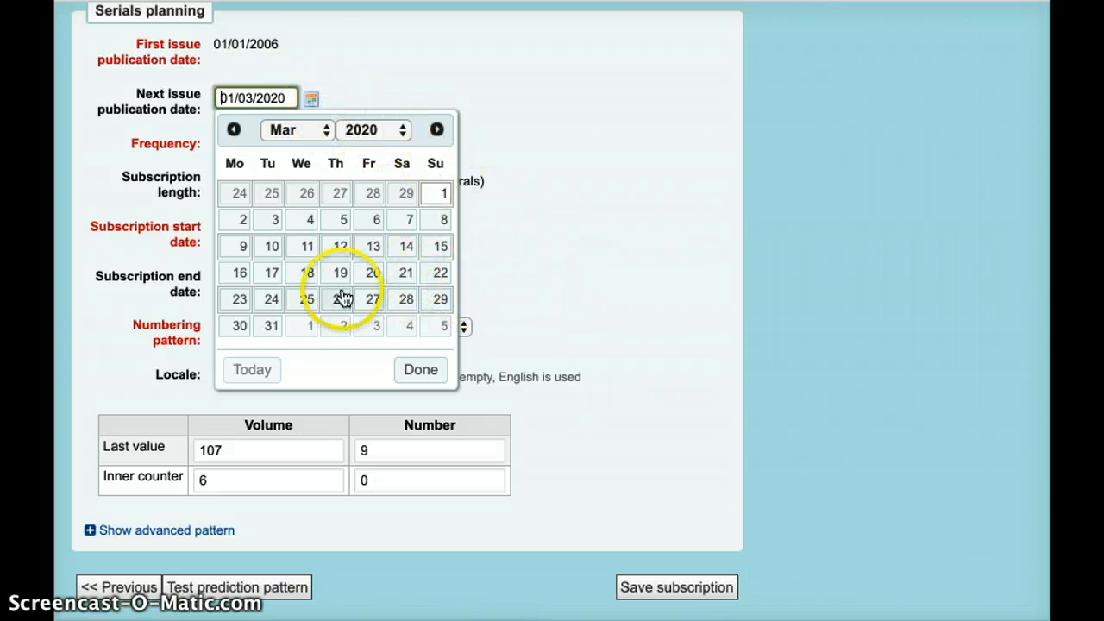
pyautogui.click(321, 131)
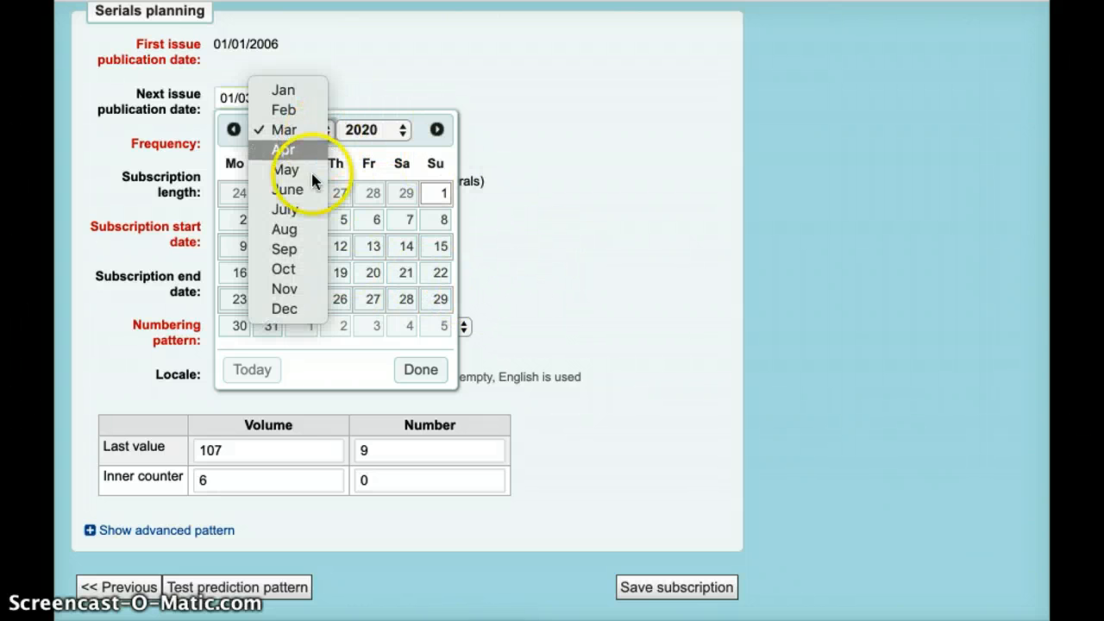
pyautogui.click(306, 271)
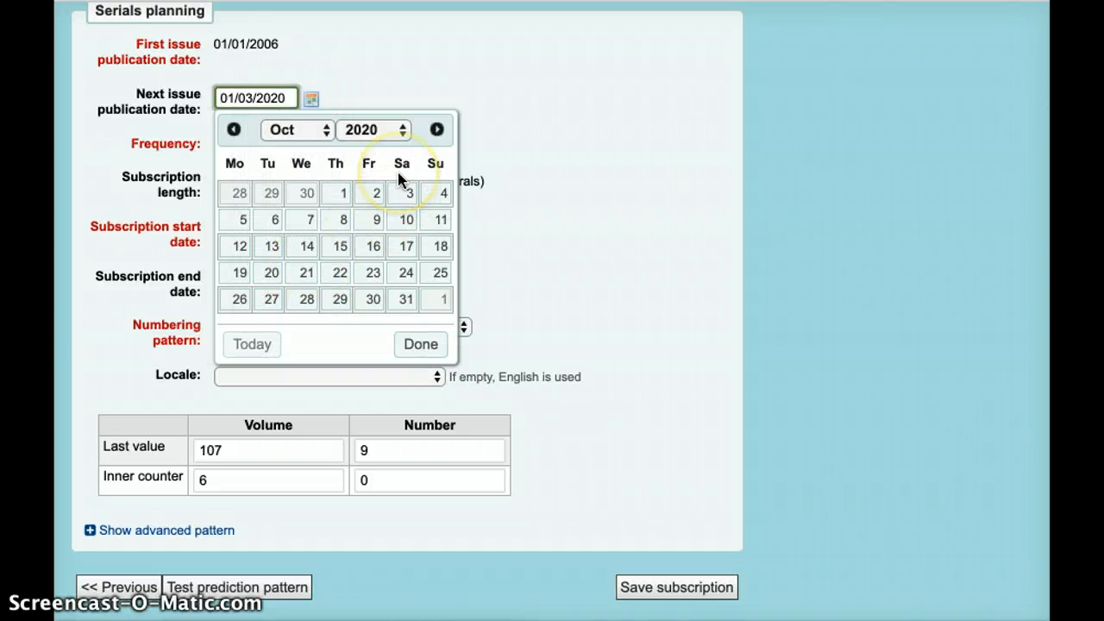
pyautogui.click(327, 132)
pyautogui.click(294, 169)
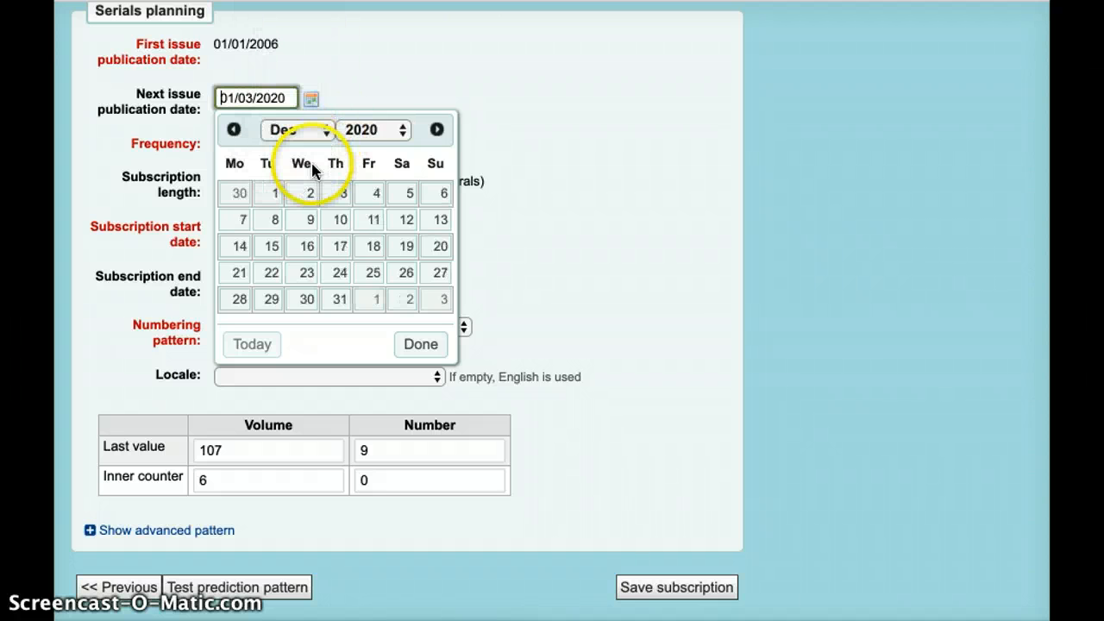
pyautogui.click(402, 130)
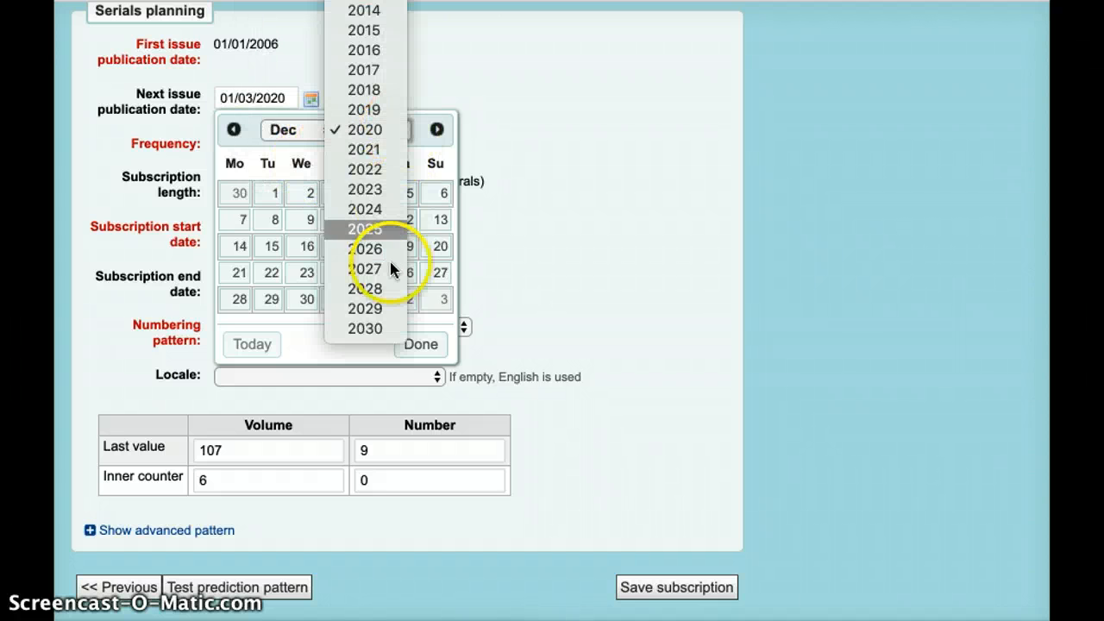
pyautogui.click(388, 109)
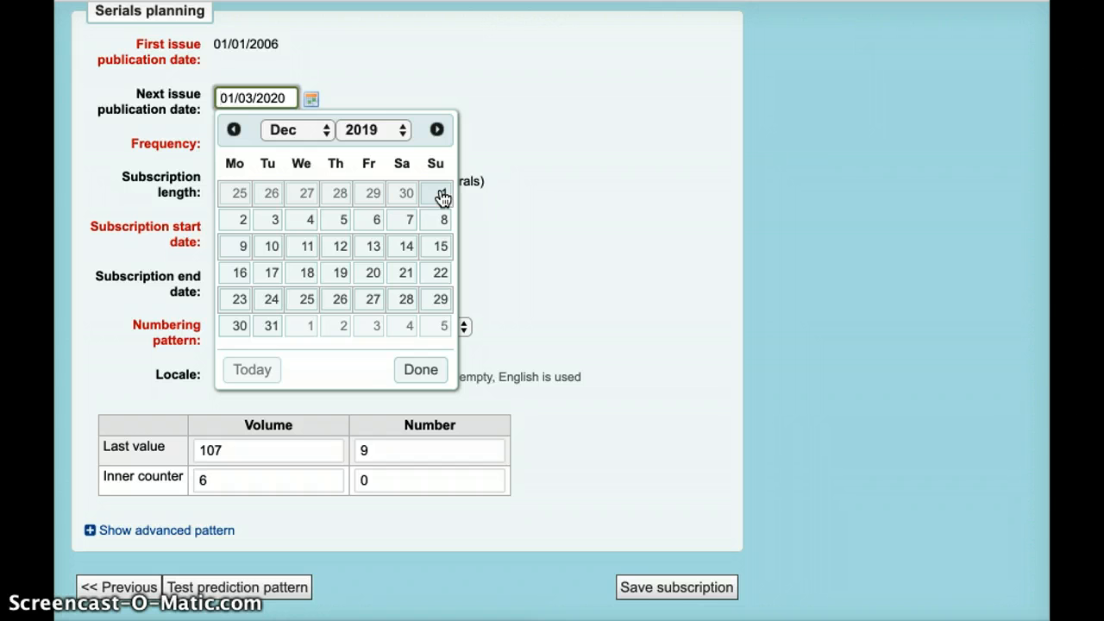
pyautogui.click(567, 161)
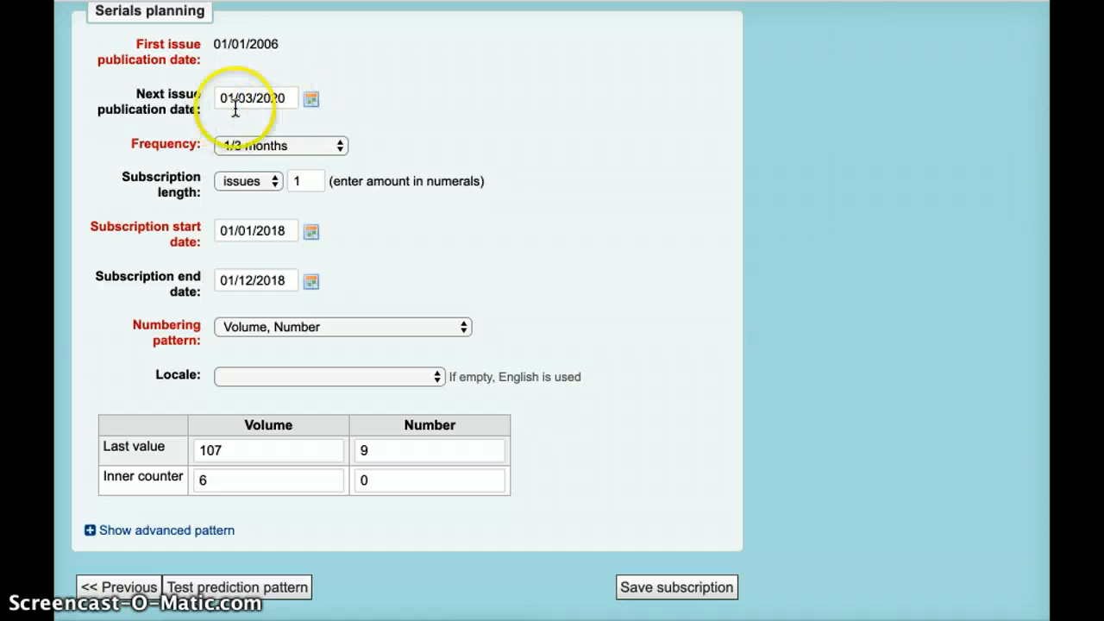
# Set the next issue publication date to 01/12/2019
pyautogui.click(312, 100)
pyautogui.click(312, 100)
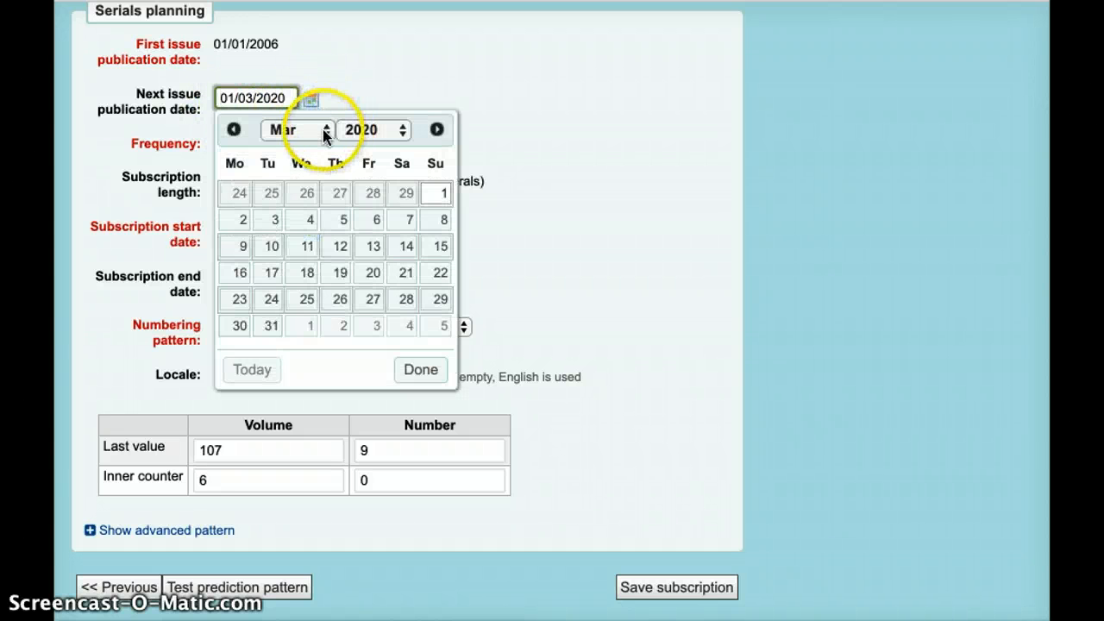
pyautogui.click(325, 131)
pyautogui.click(292, 311)
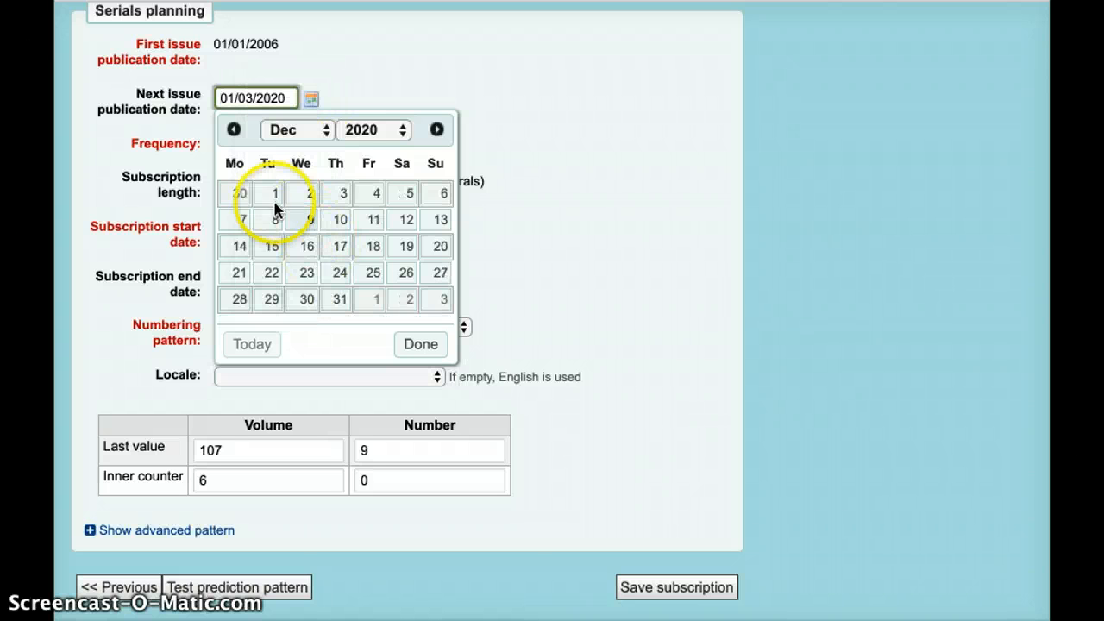
pyautogui.click(401, 129)
pyautogui.click(395, 111)
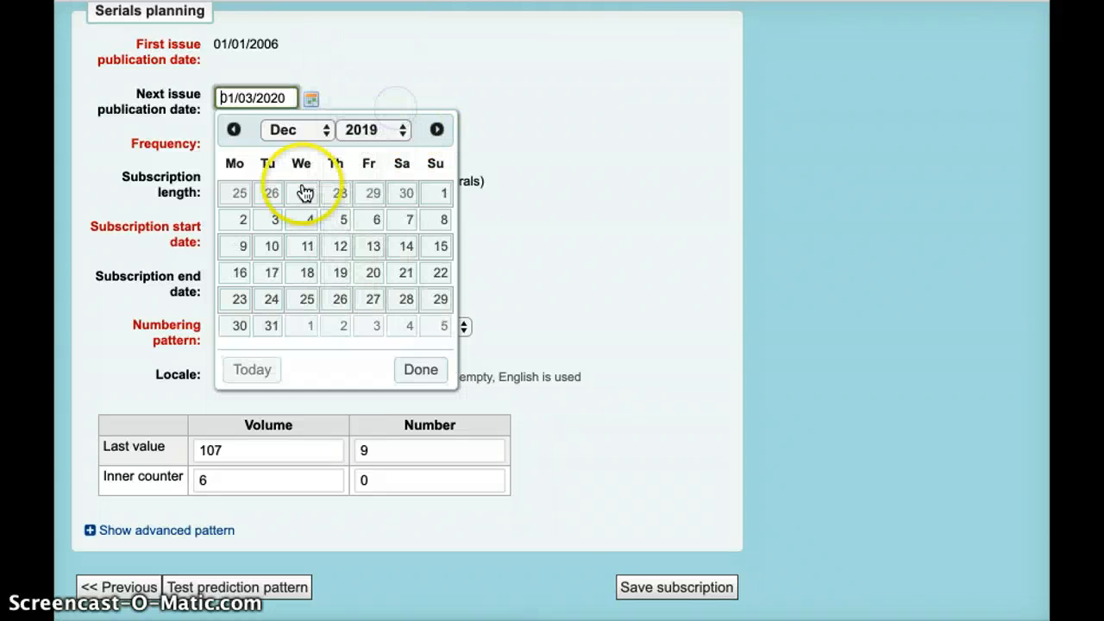
pyautogui.click(440, 192)
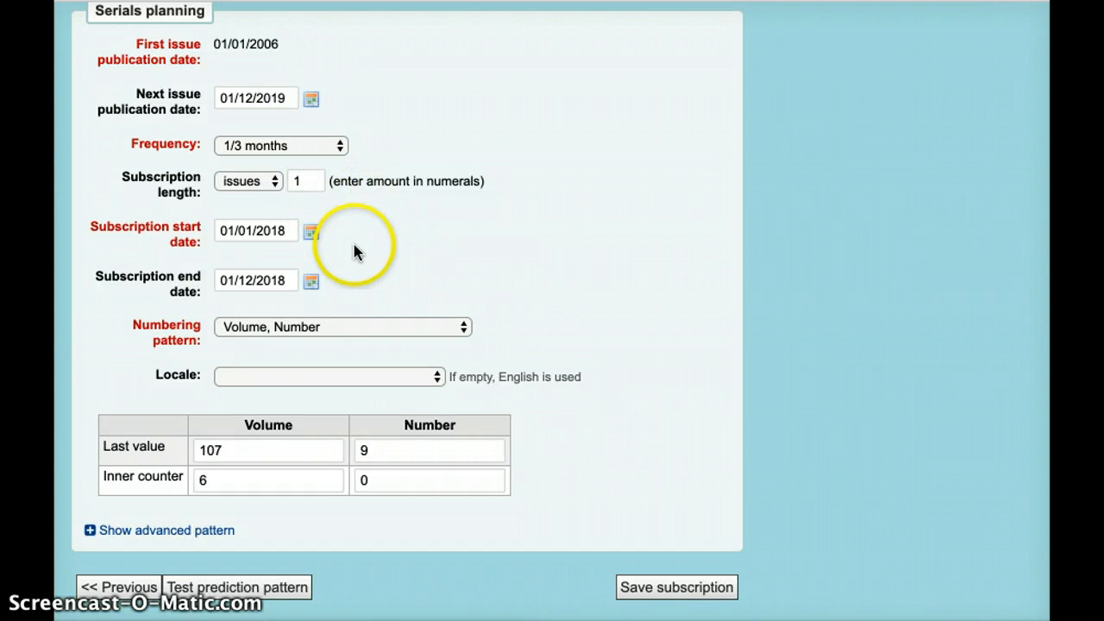
# Set the subscription length to 30 issues and clear the subscription end date
pyautogui.click(328, 181)
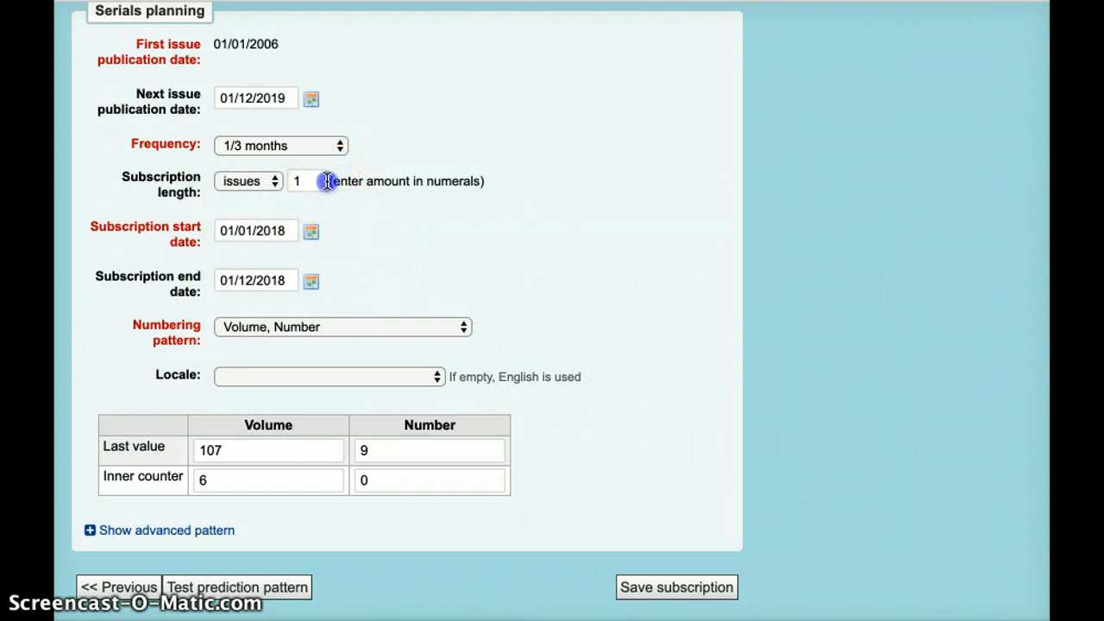
pyautogui.click(311, 178)
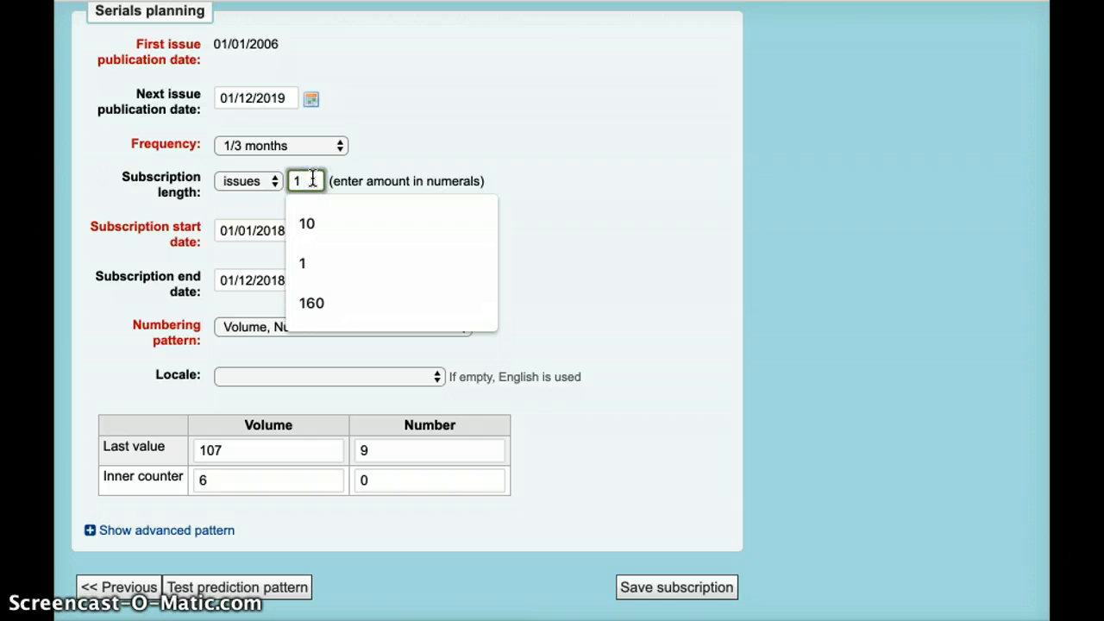
pyautogui.press('BackSpace')
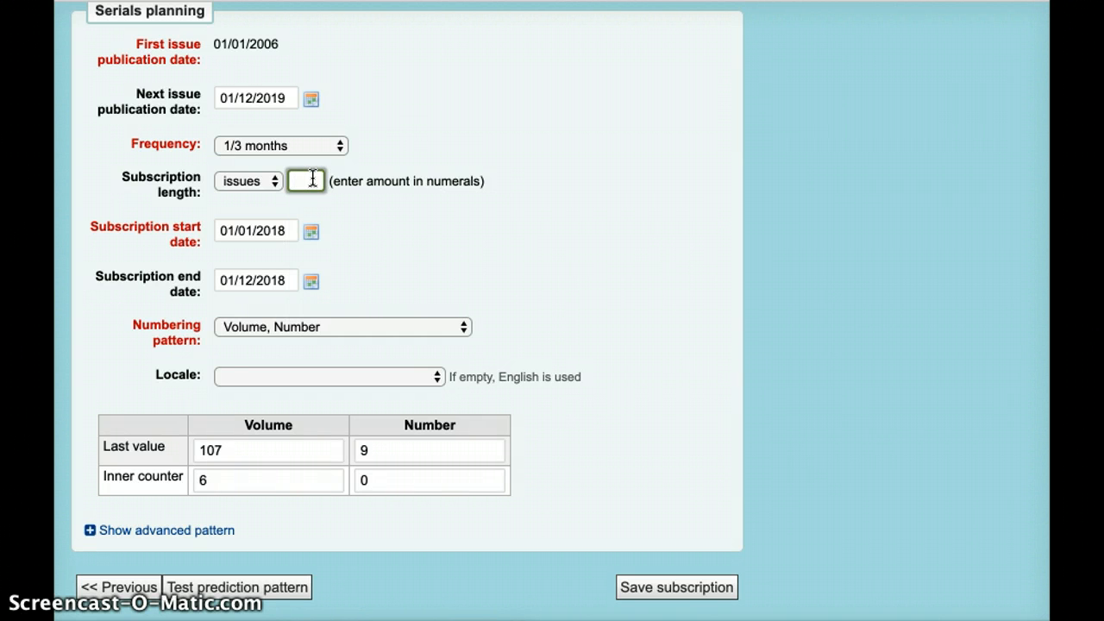
pyautogui.write('30')
pyautogui.click(395, 233)
pyautogui.click(297, 185)
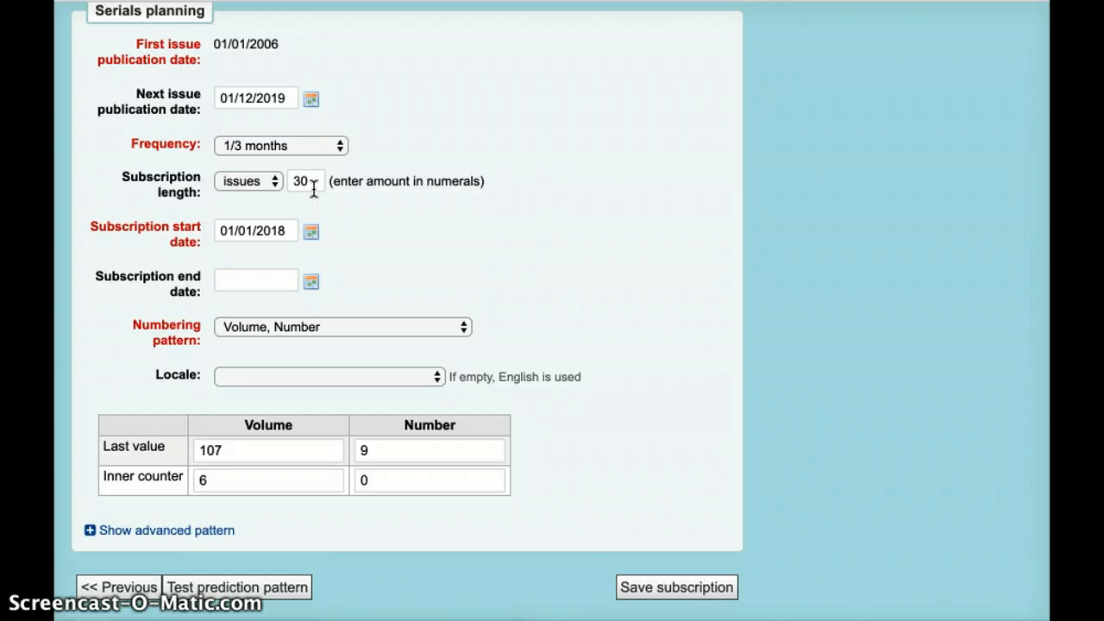
pyautogui.click(361, 222)
pyautogui.click(462, 330)
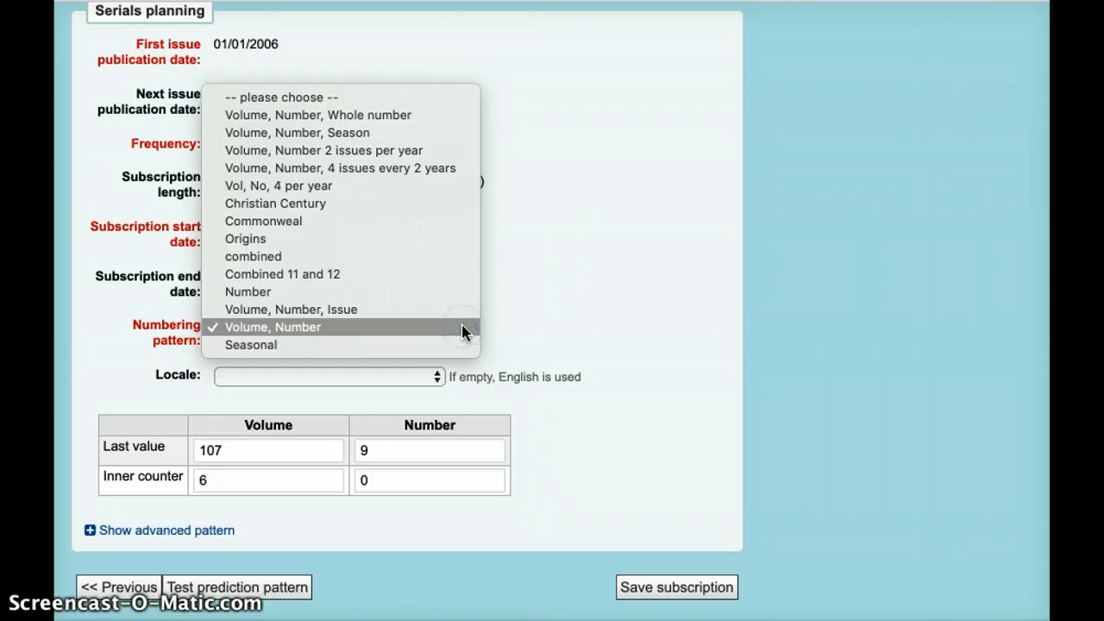
pyautogui.click(462, 329)
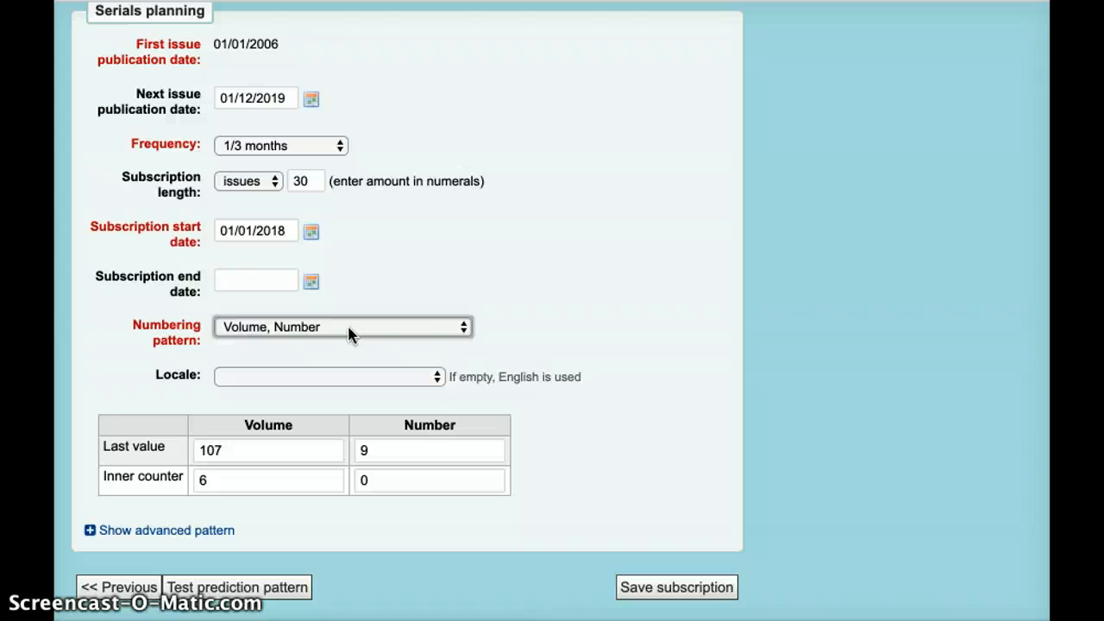
pyautogui.click(463, 328)
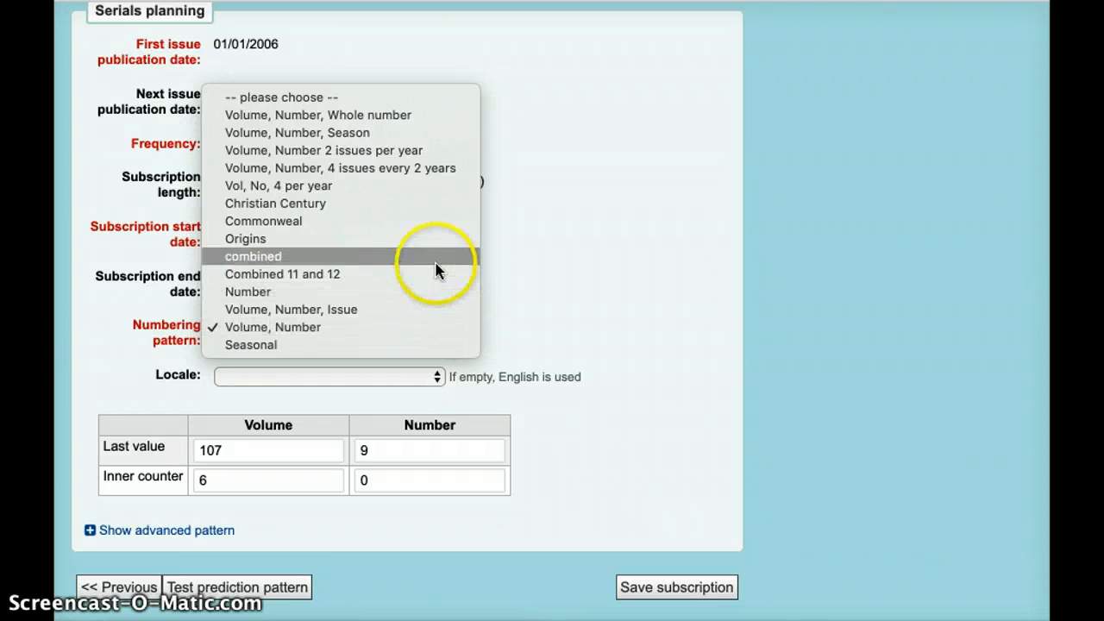
pyautogui.click(421, 317)
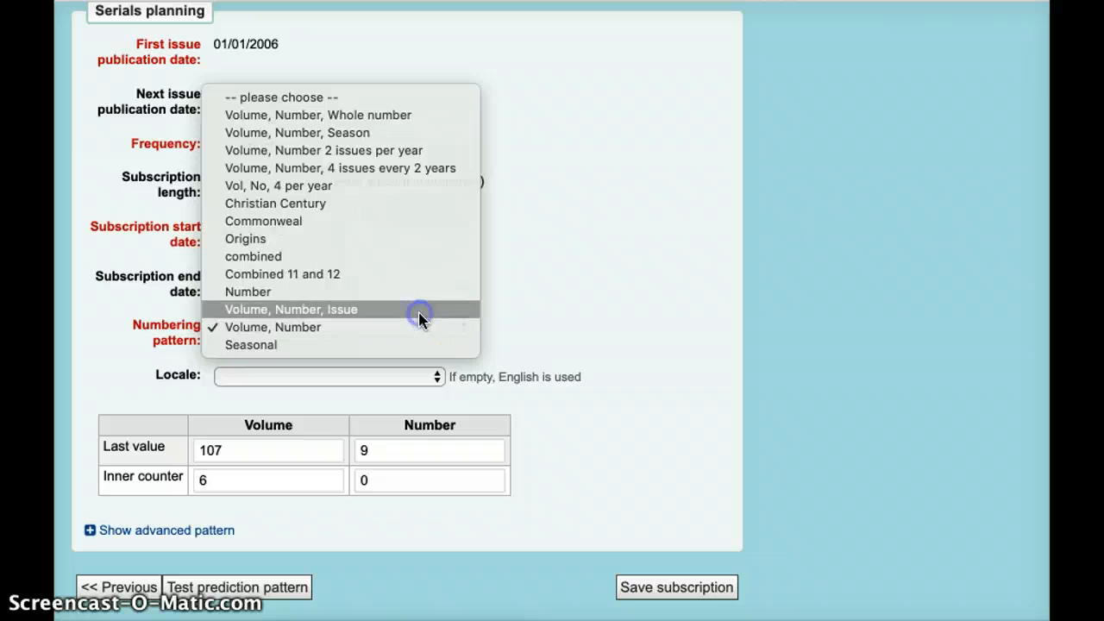
pyautogui.click(469, 328)
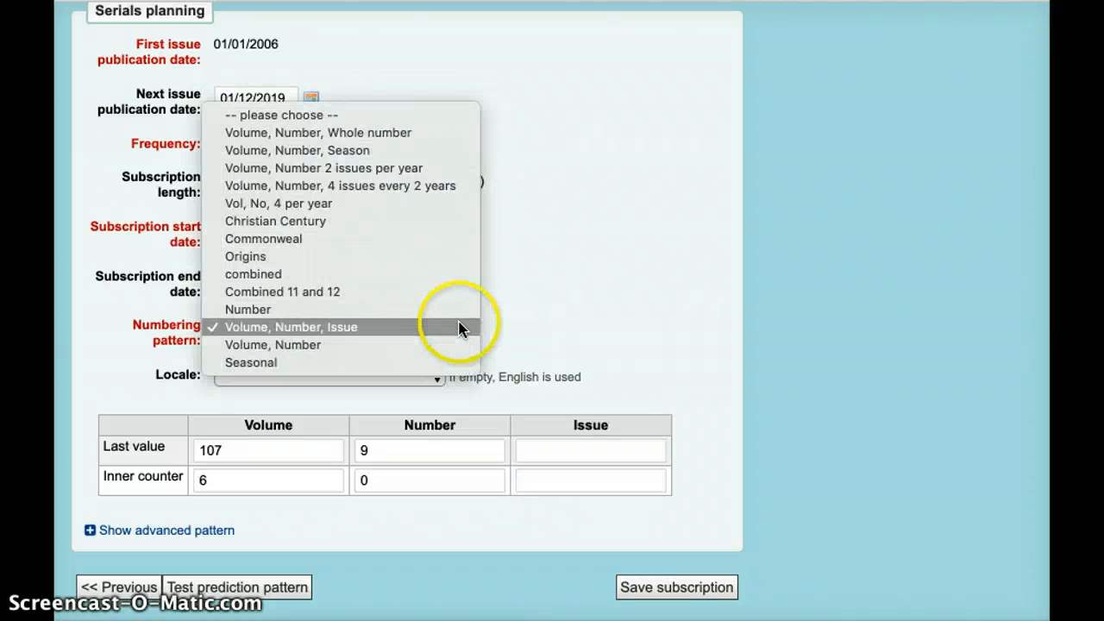
pyautogui.click(438, 341)
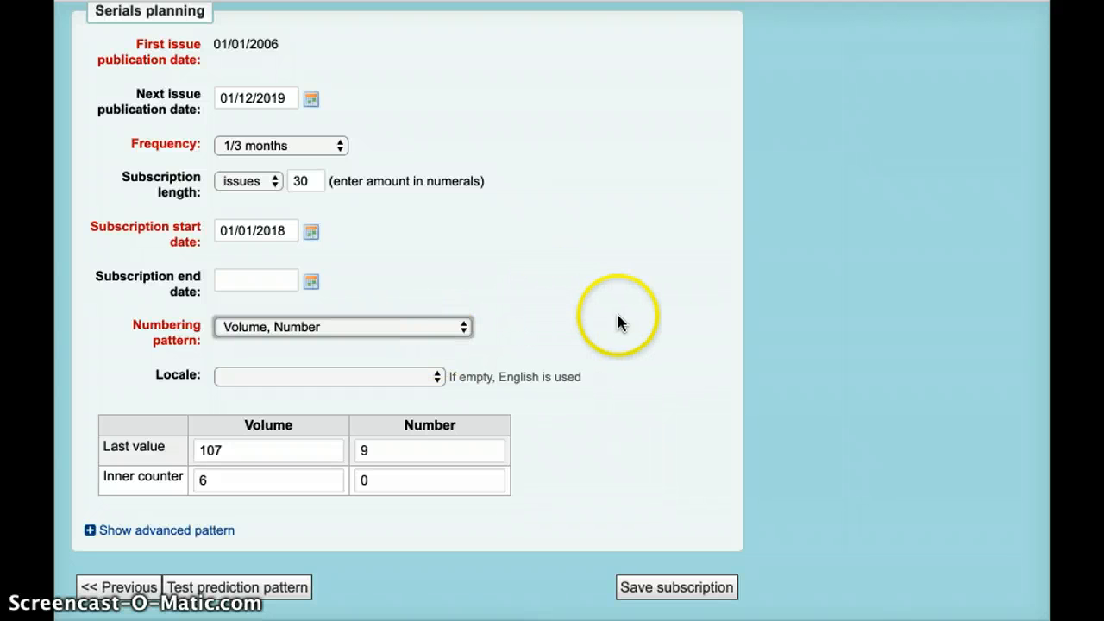
# Set the last values of the numbering table to volume 108 and number 3
pyautogui.scroll(-1, 609, 421)
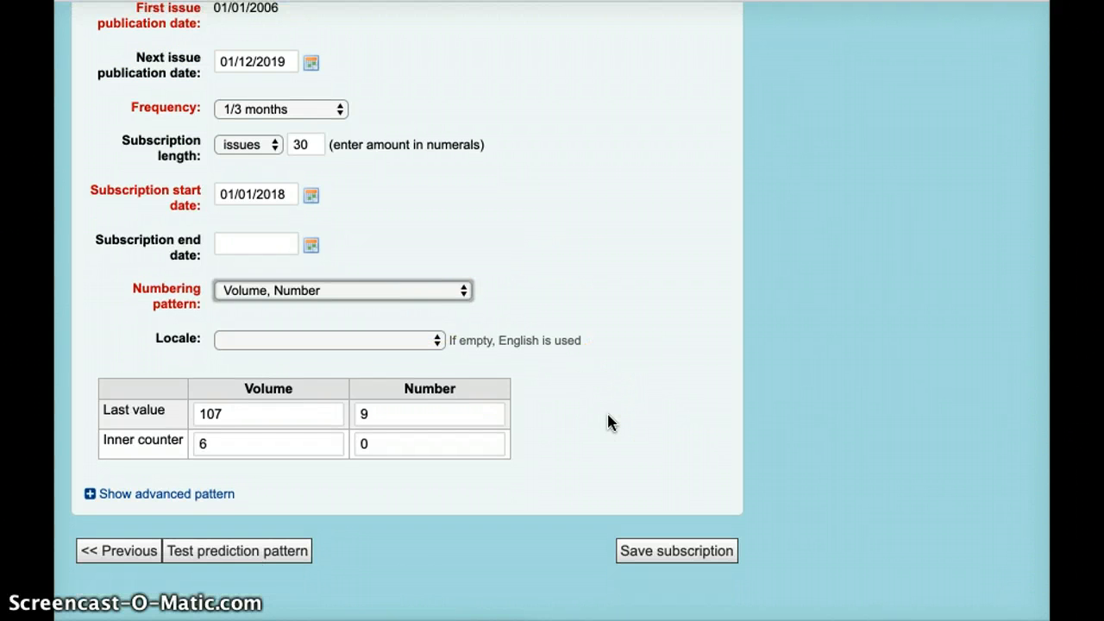
pyautogui.click(273, 411)
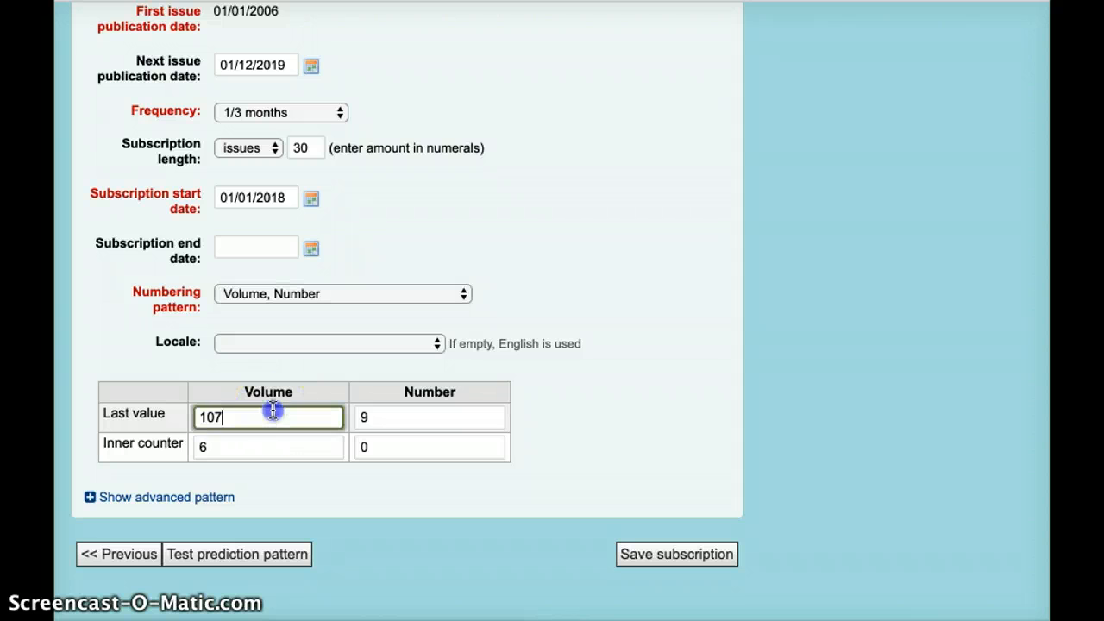
pyautogui.press('BackSpace')
pyautogui.write('8')
pyautogui.click(384, 422)
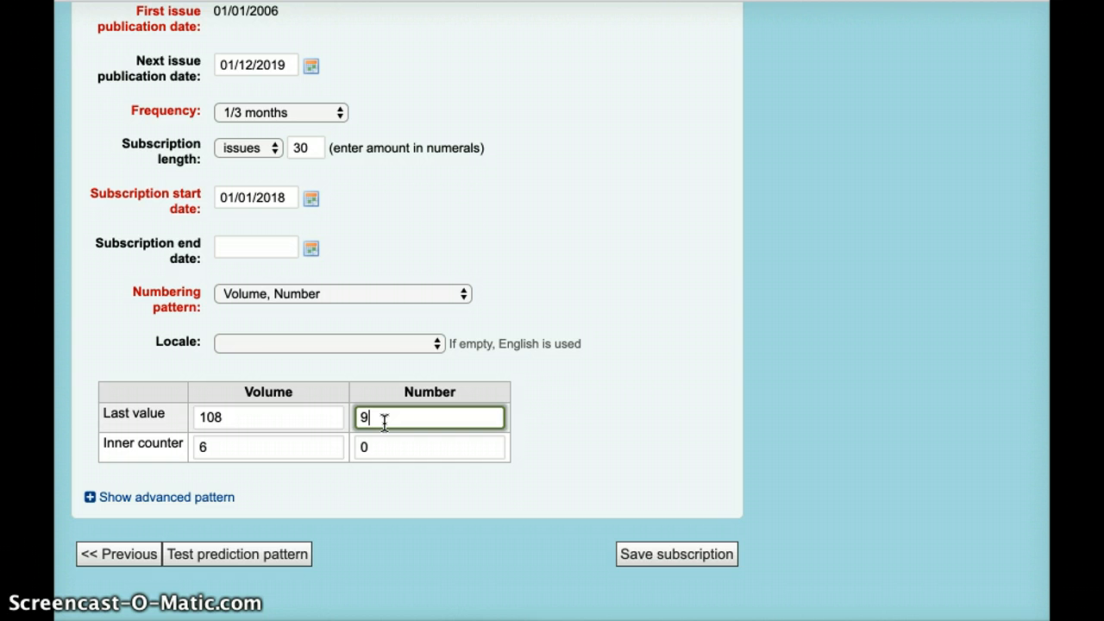
pyautogui.press('BackSpace')
pyautogui.write('3')
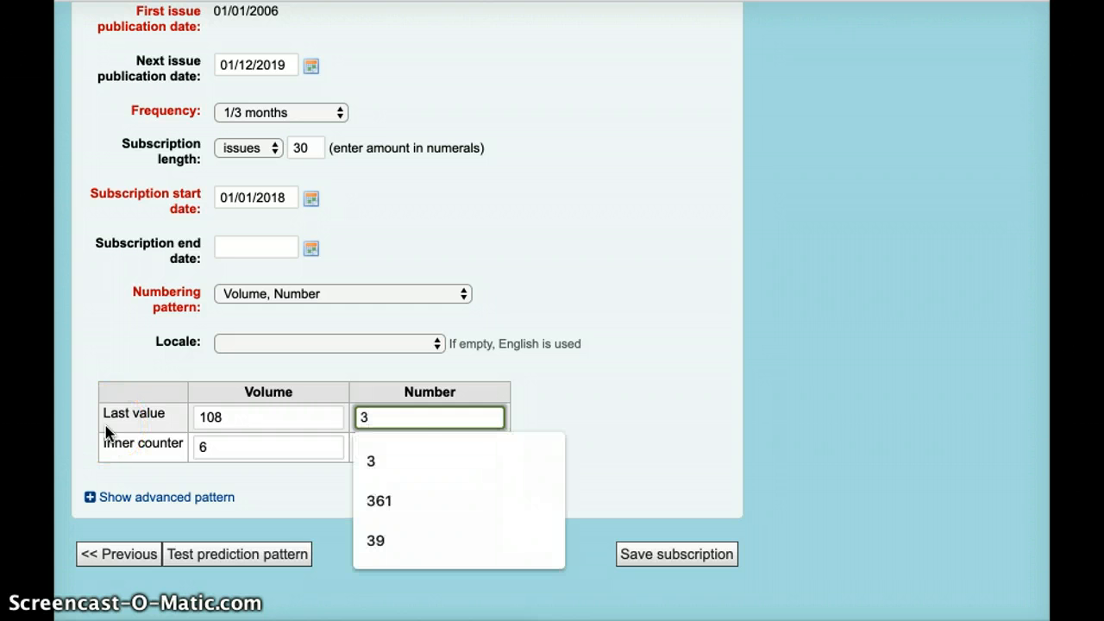
pyautogui.click(606, 416)
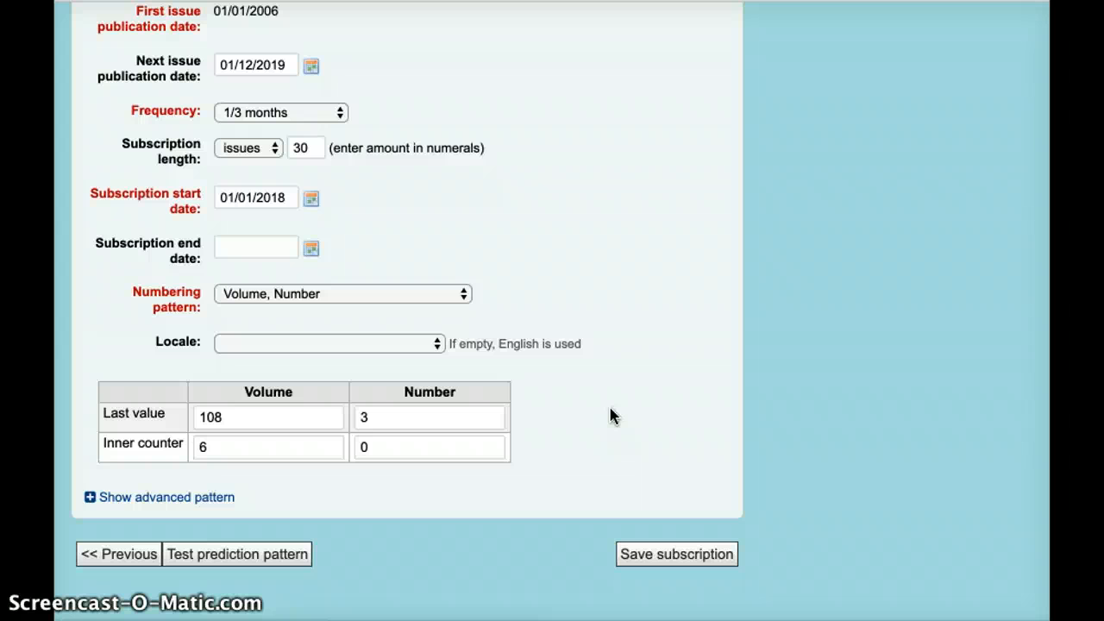
# Set the inner counters to 3 for both volume and number
pyautogui.click(319, 449)
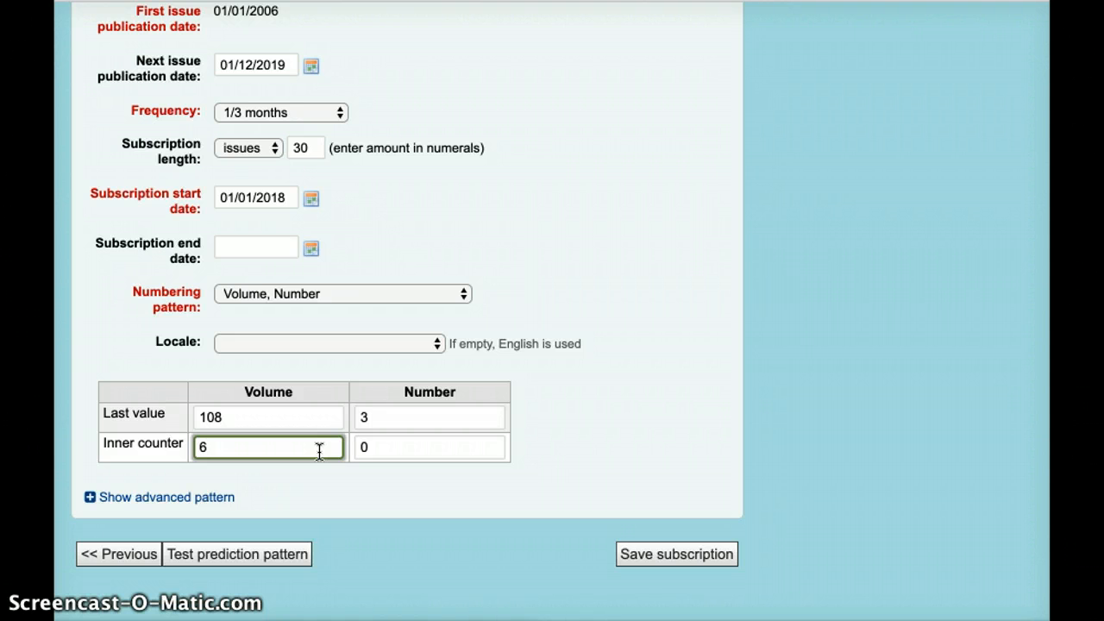
pyautogui.press('BackSpace')
pyautogui.write('3')
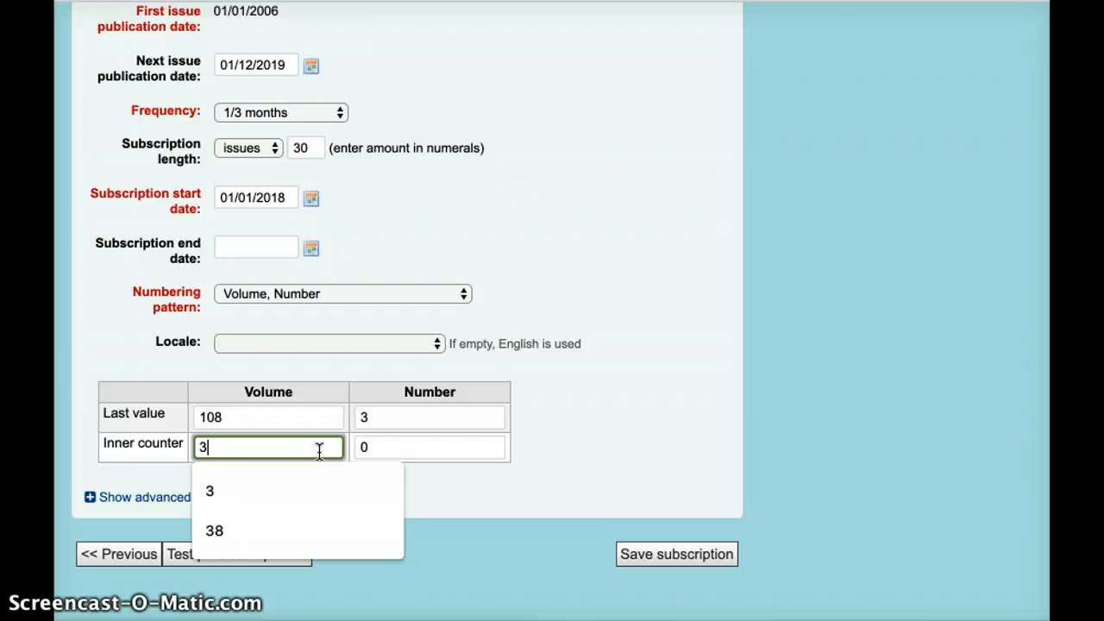
pyautogui.click(432, 446)
pyautogui.press('BackSpace')
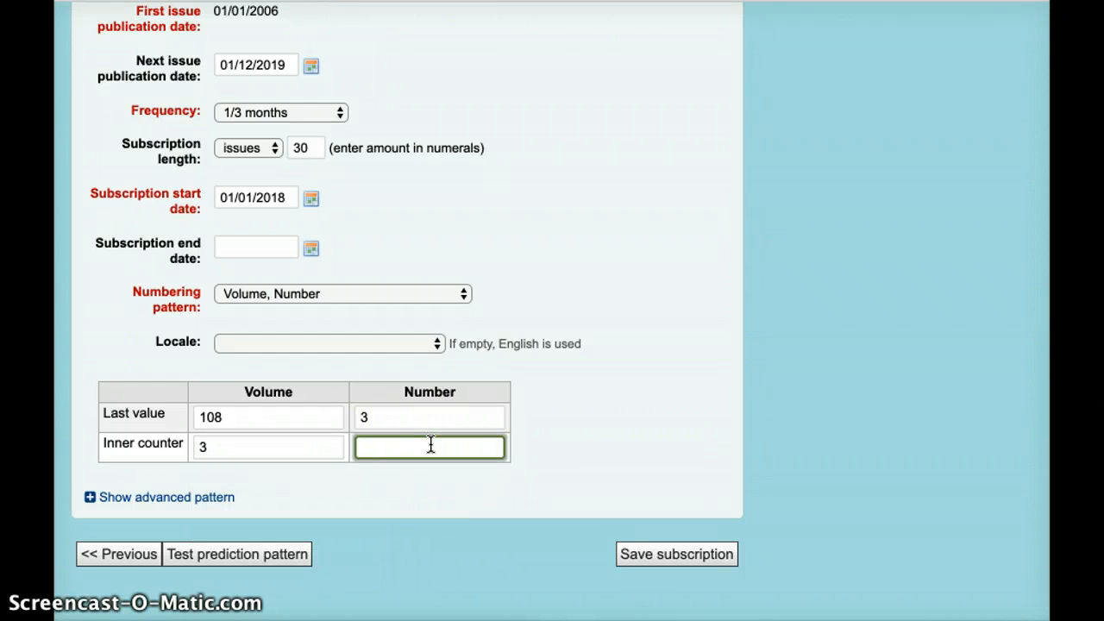
pyautogui.write('3')
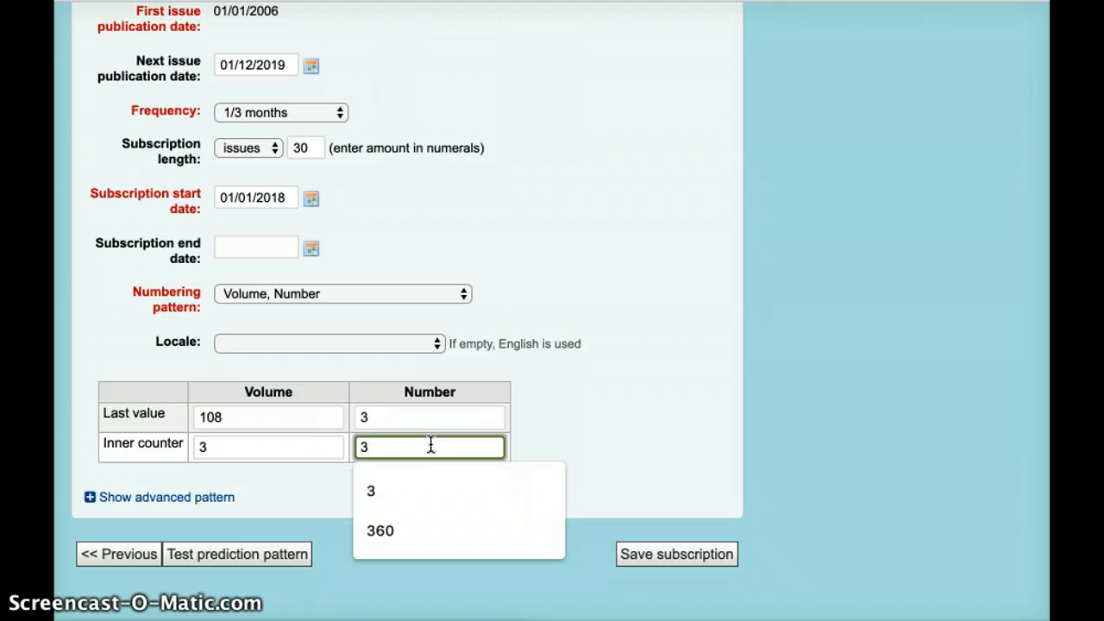
pyautogui.click(700, 407)
# Test the prediction pattern to check the issue numbers against their publication dates
pyautogui.click(298, 556)
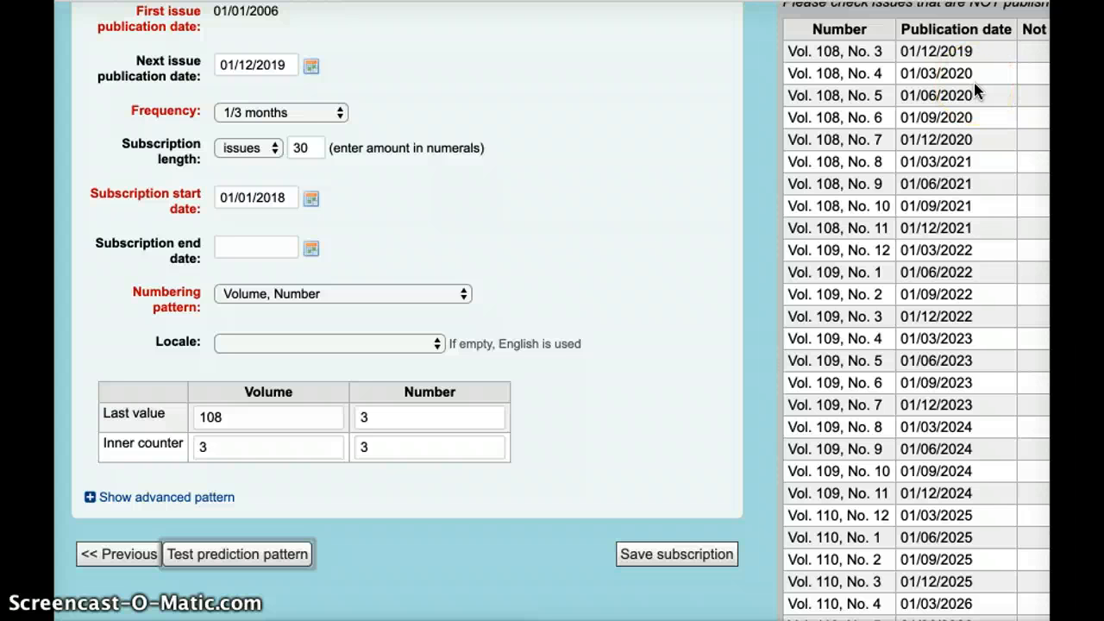
pyautogui.click(399, 420)
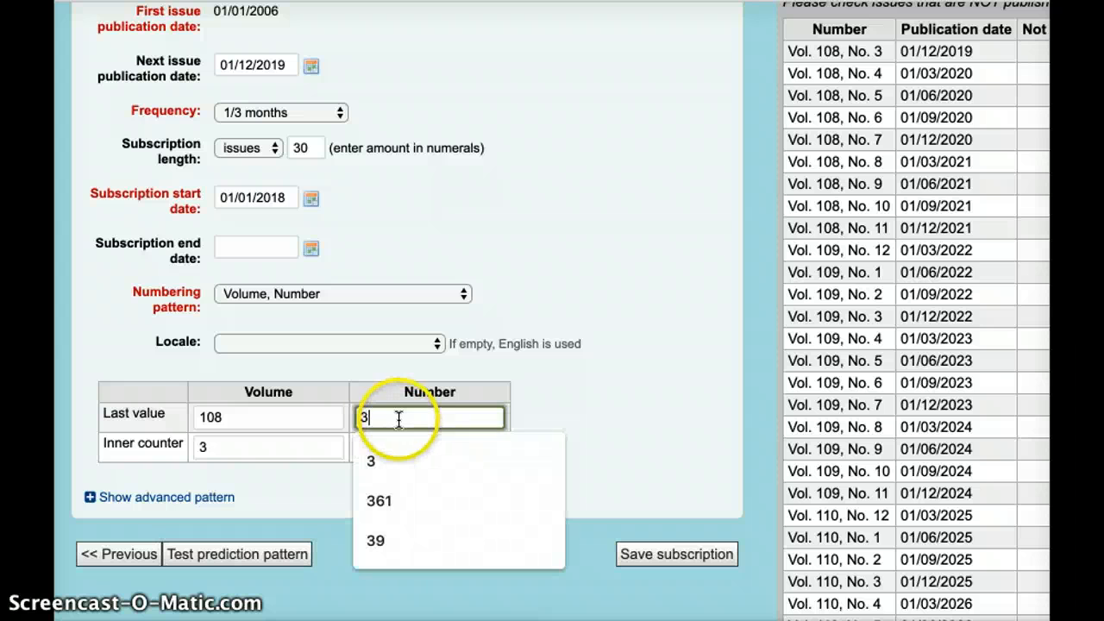
pyautogui.click(505, 223)
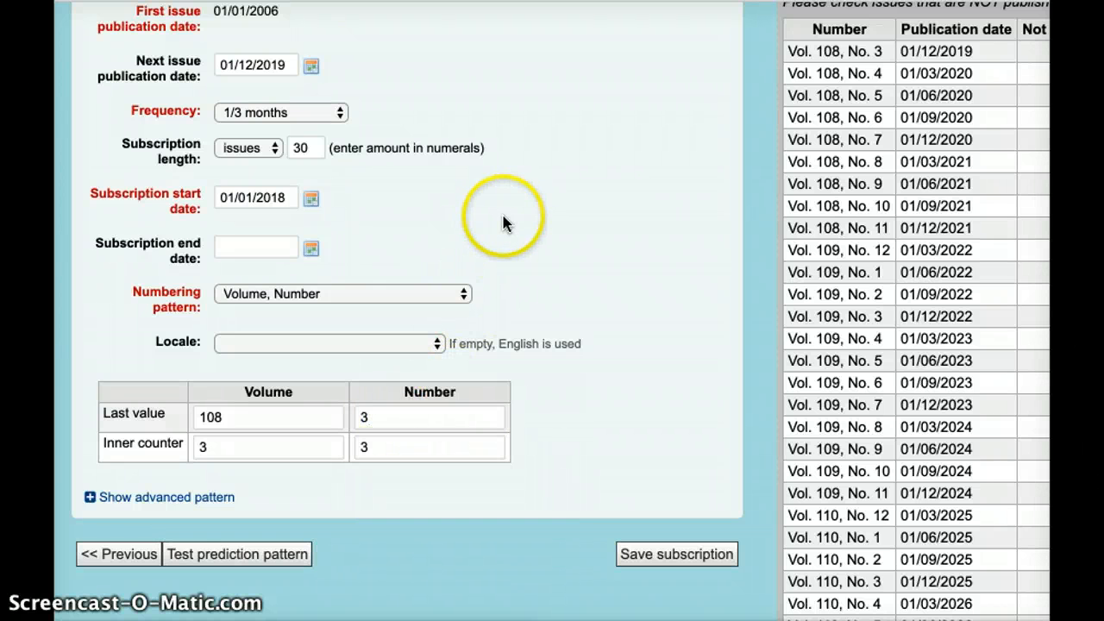
# Set the next issue publication date to 01/09/2019 and test the prediction pattern again
pyautogui.click(310, 68)
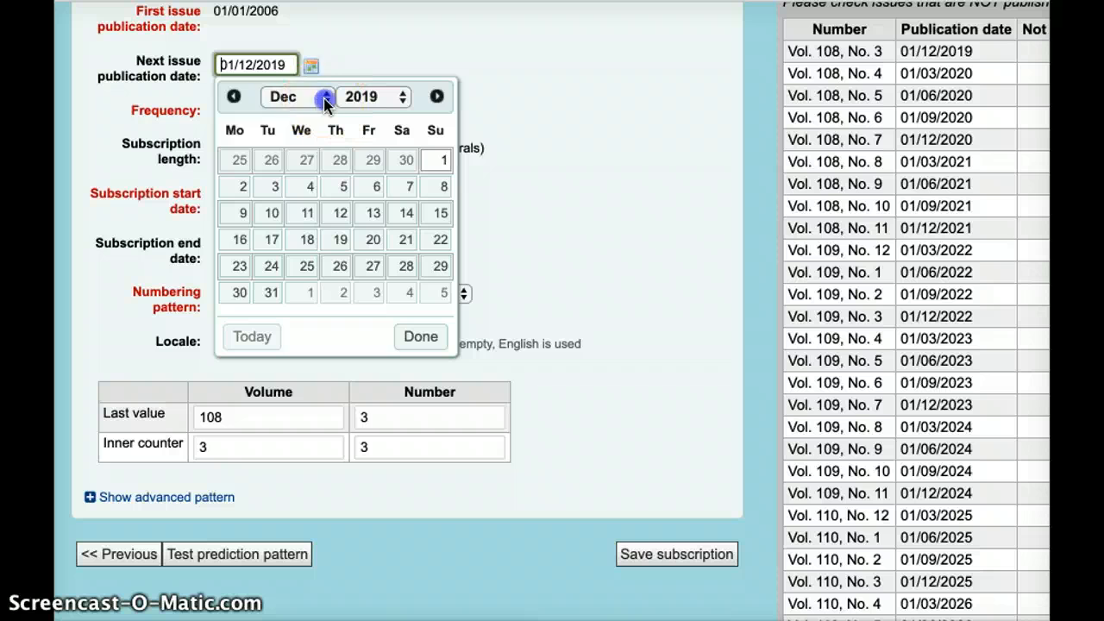
pyautogui.click(326, 99)
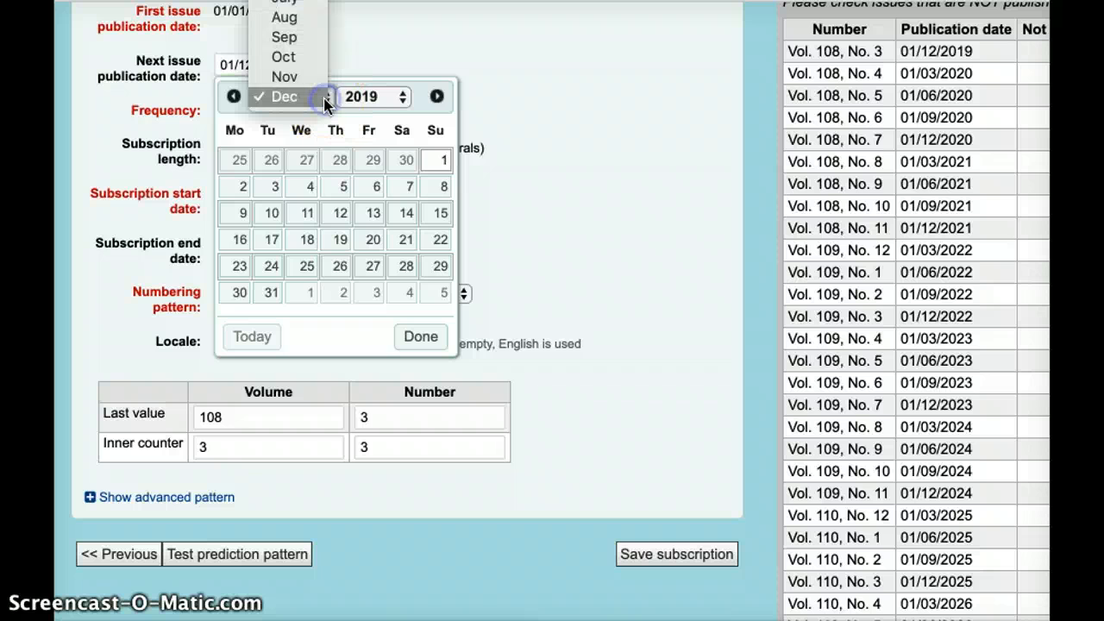
pyautogui.click(312, 39)
pyautogui.click(437, 163)
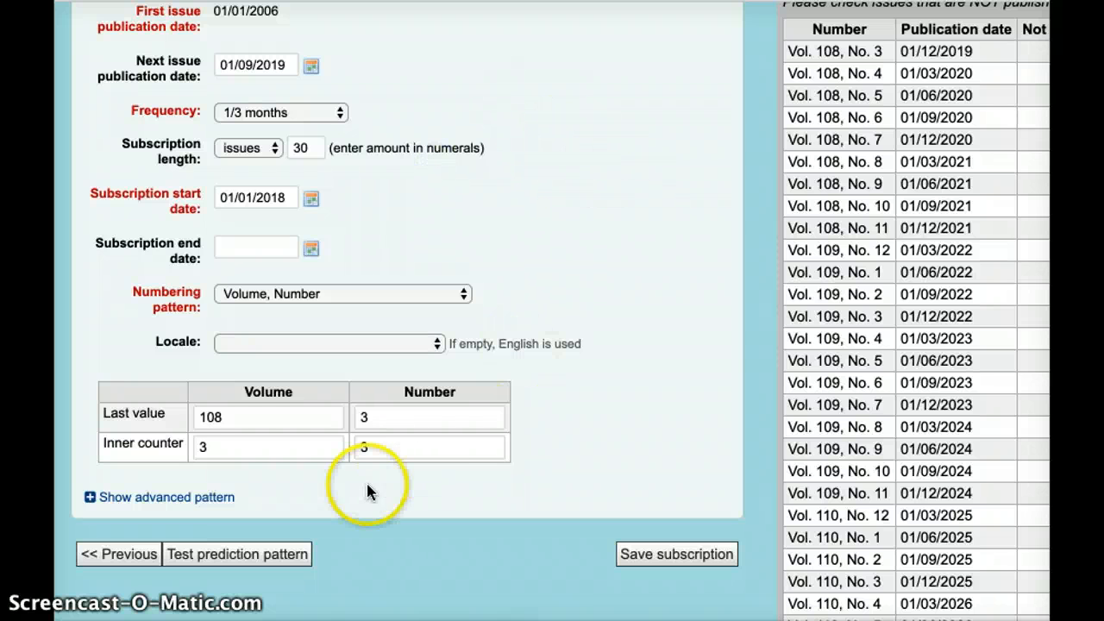
pyautogui.click(272, 561)
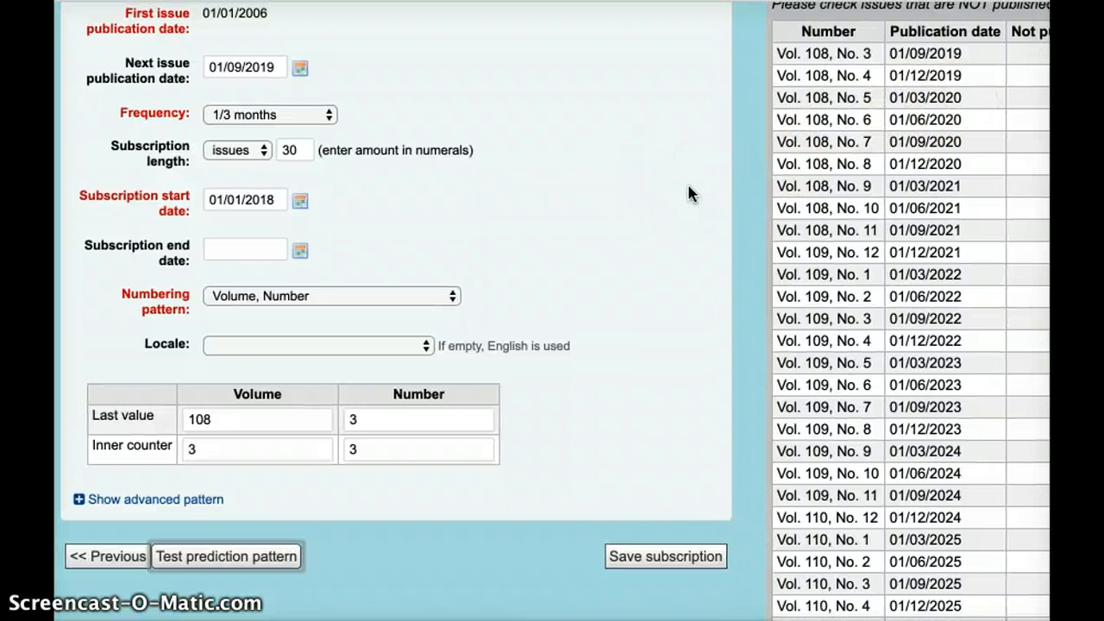
# Review the predicted issues against the planning values and save the subscription
pyautogui.rightClick(678, 191)
pyautogui.click(677, 192)
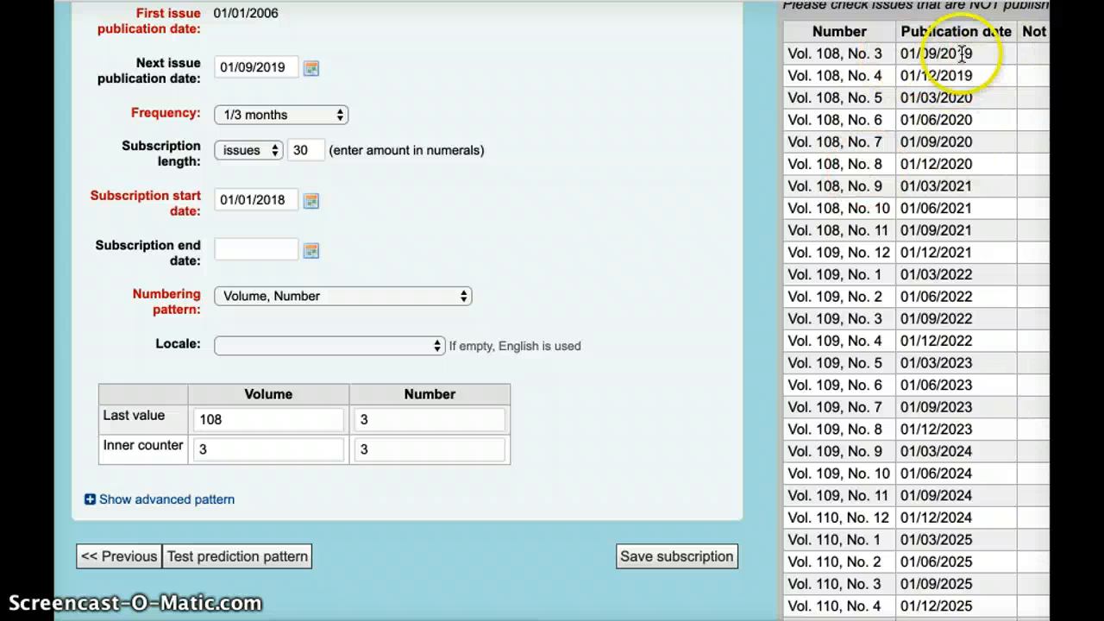
pyautogui.scroll(-2, 557, 488)
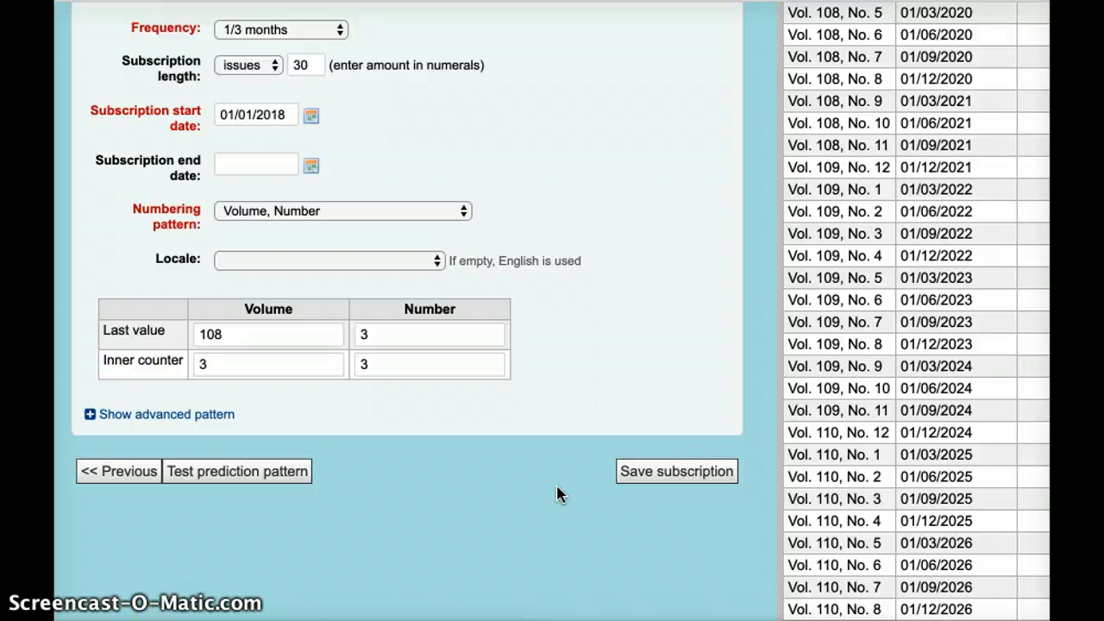
pyautogui.scroll(3, 557, 493)
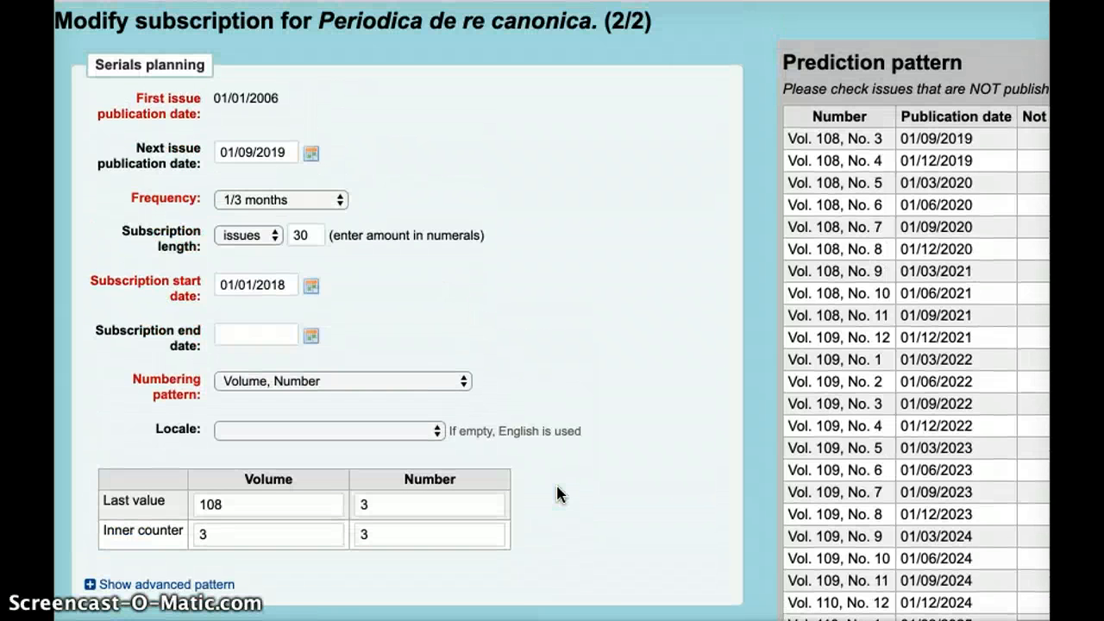
pyautogui.scroll(-2, 557, 493)
pyautogui.click(663, 507)
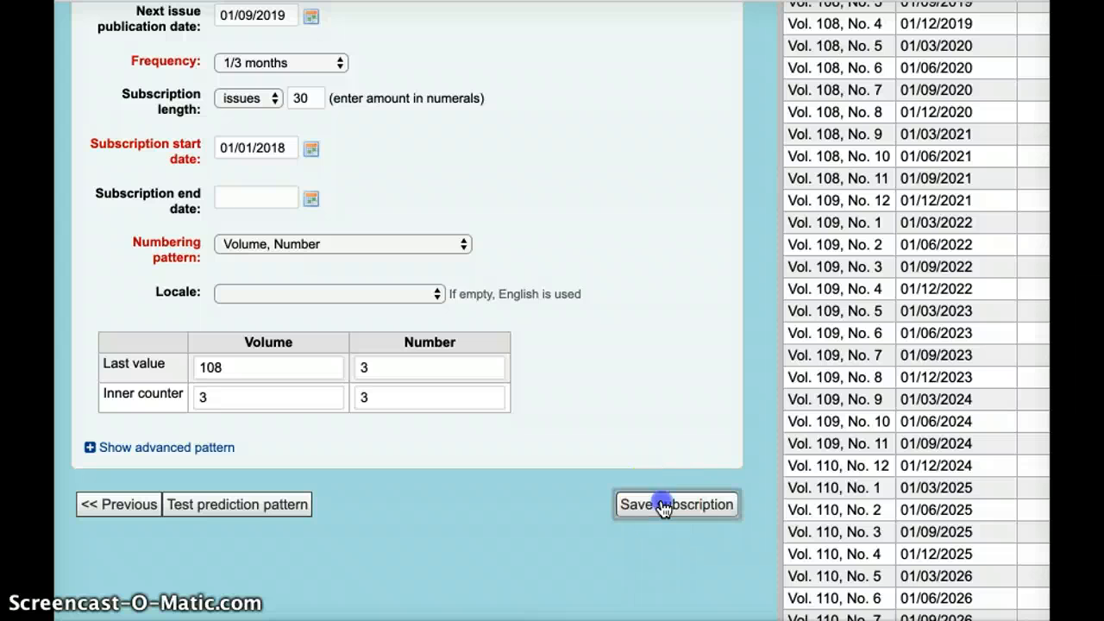